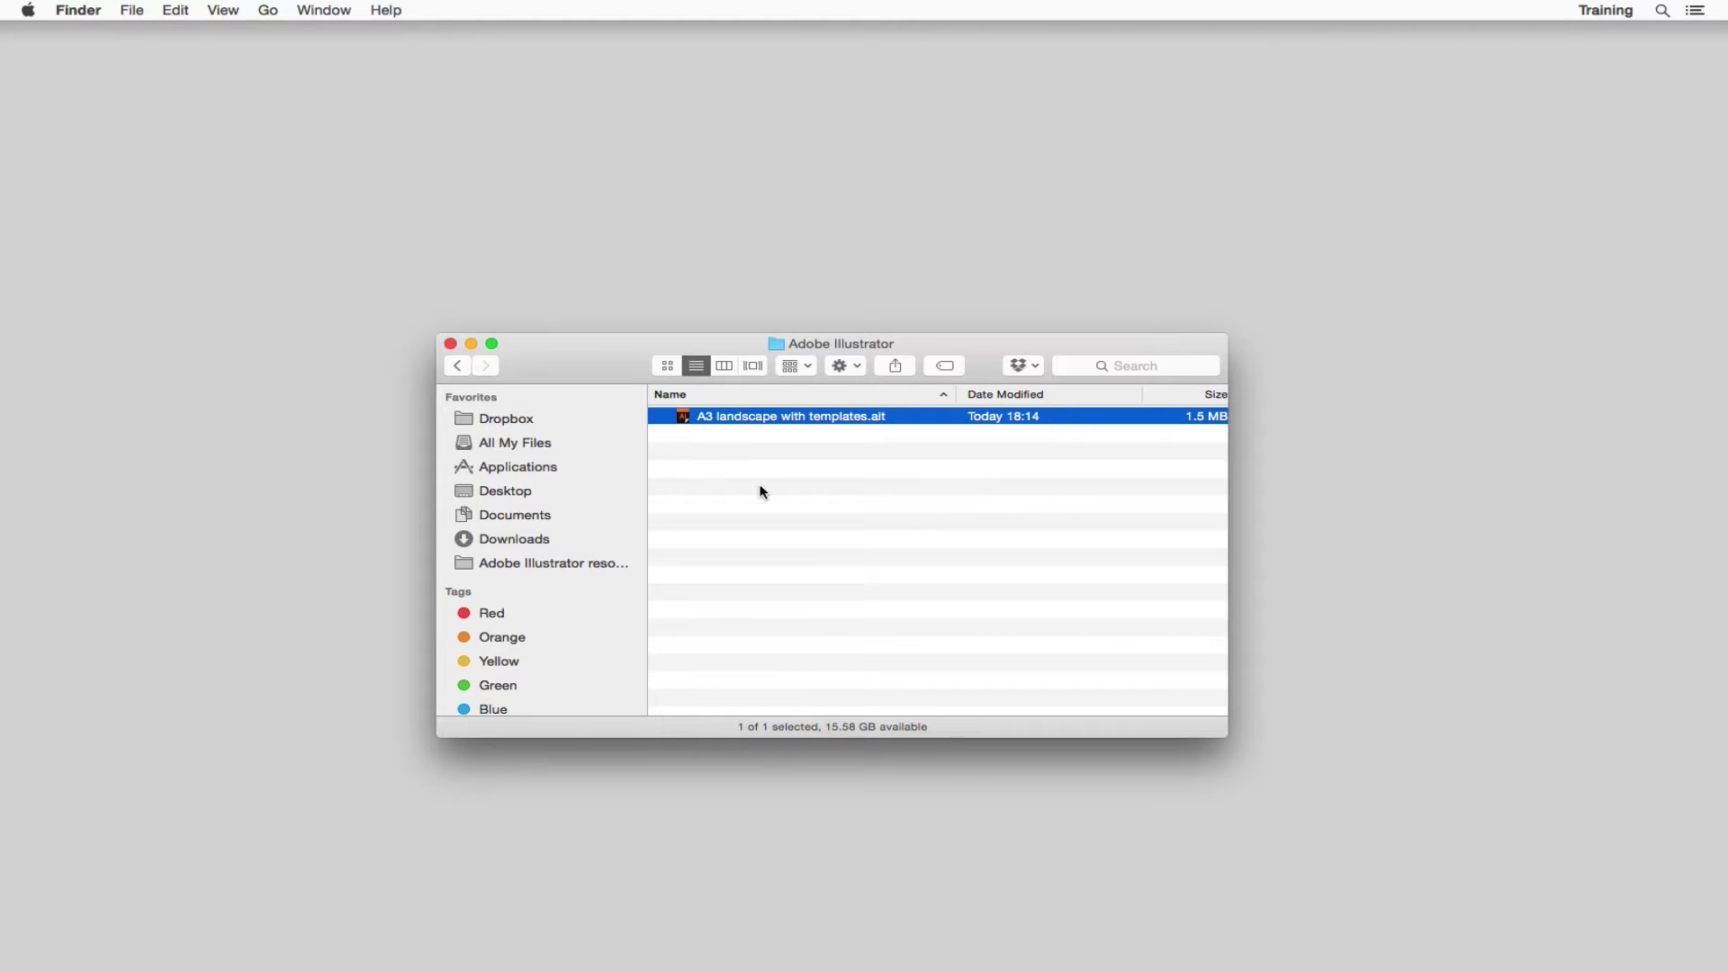
# - Launch A3 landscape with templates.ait from Finder into Illustrator
pyautogui.doubleClick(684, 420)
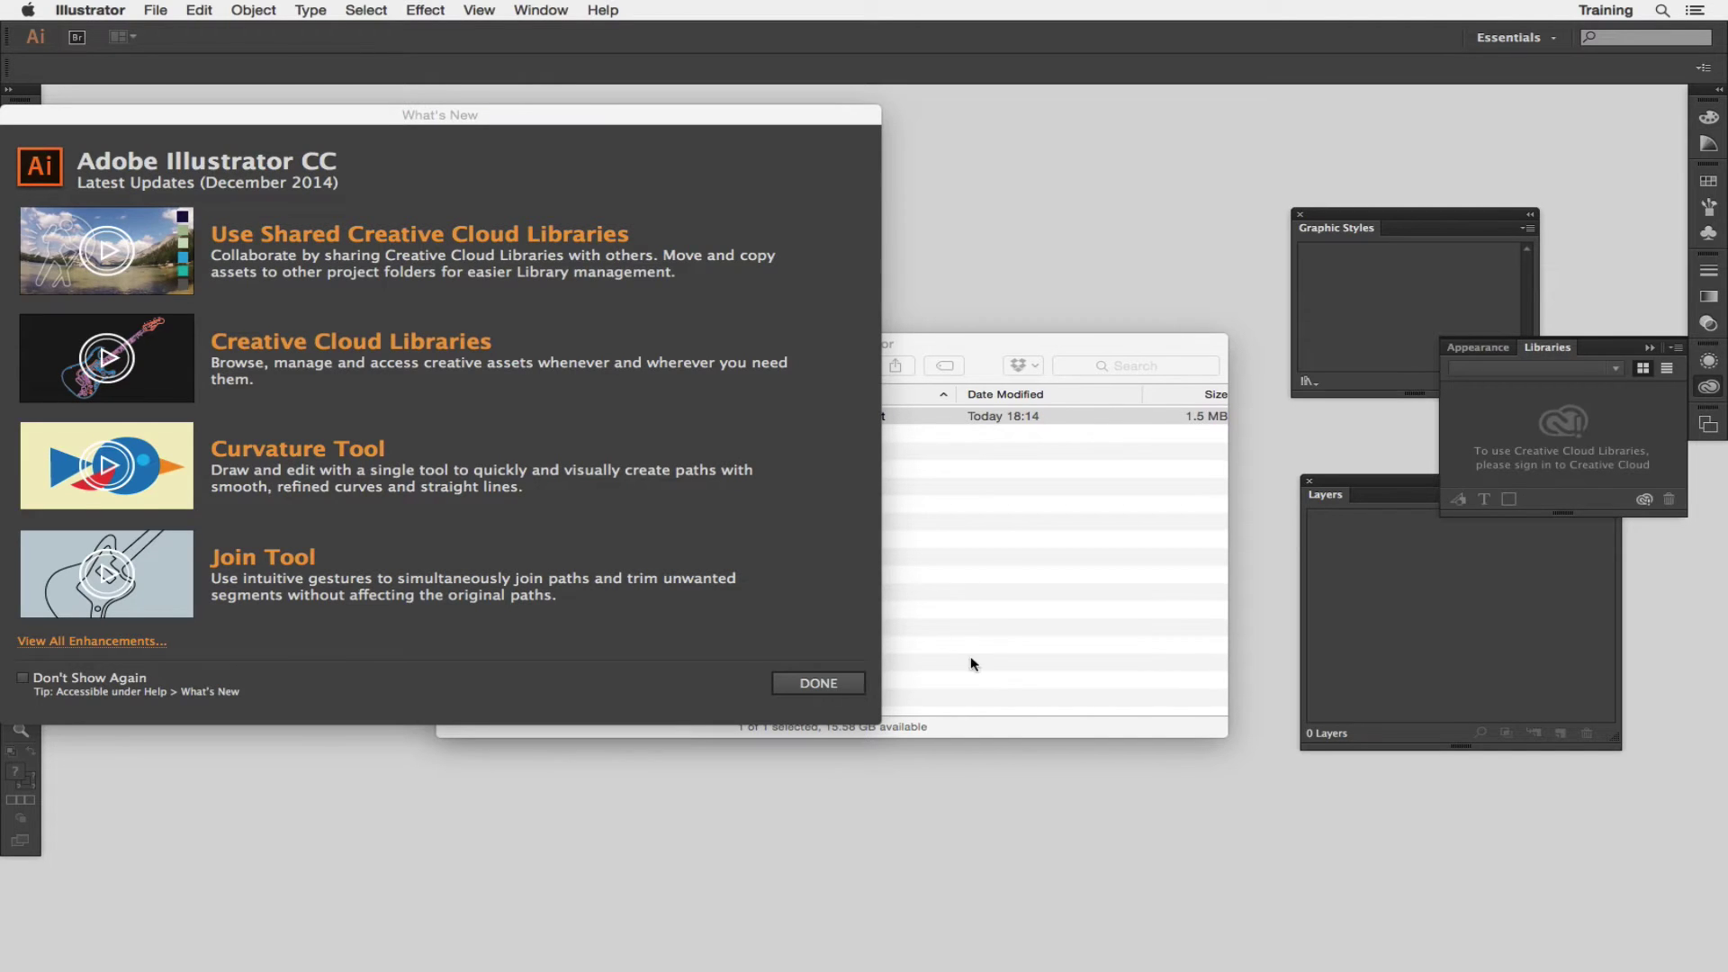
# - Dismiss the What's New window with DONE to reveal the Untitled-1 Missy template
pyautogui.click(846, 690)
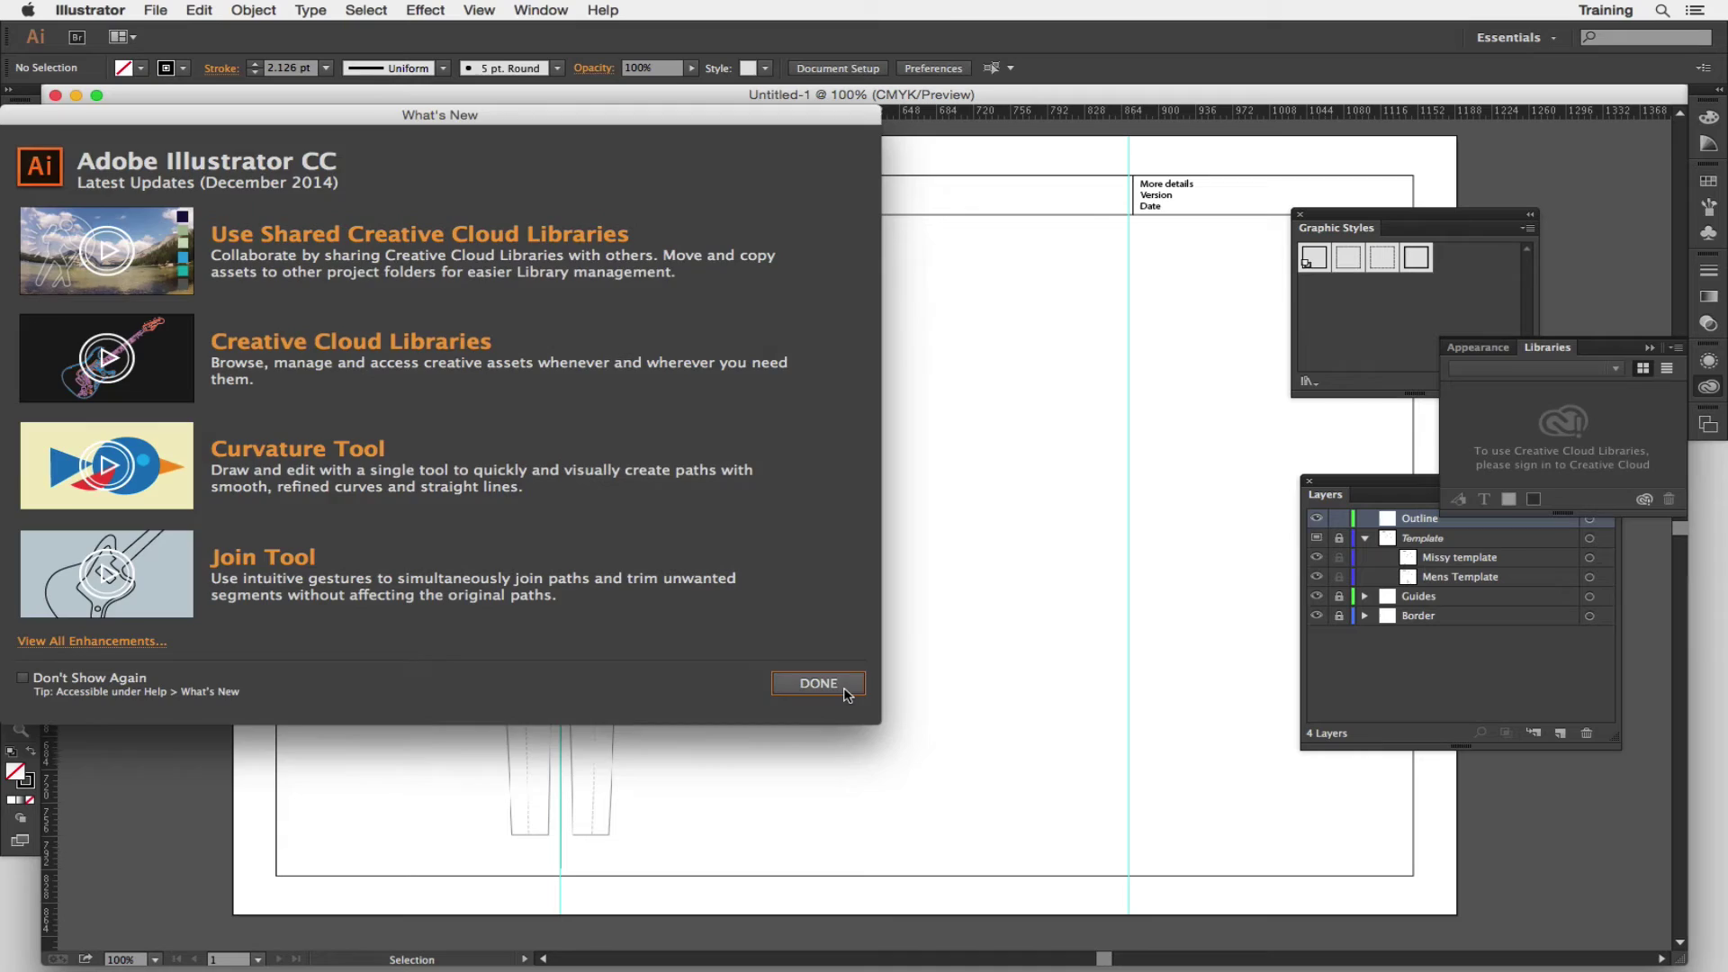
pyautogui.click(846, 691)
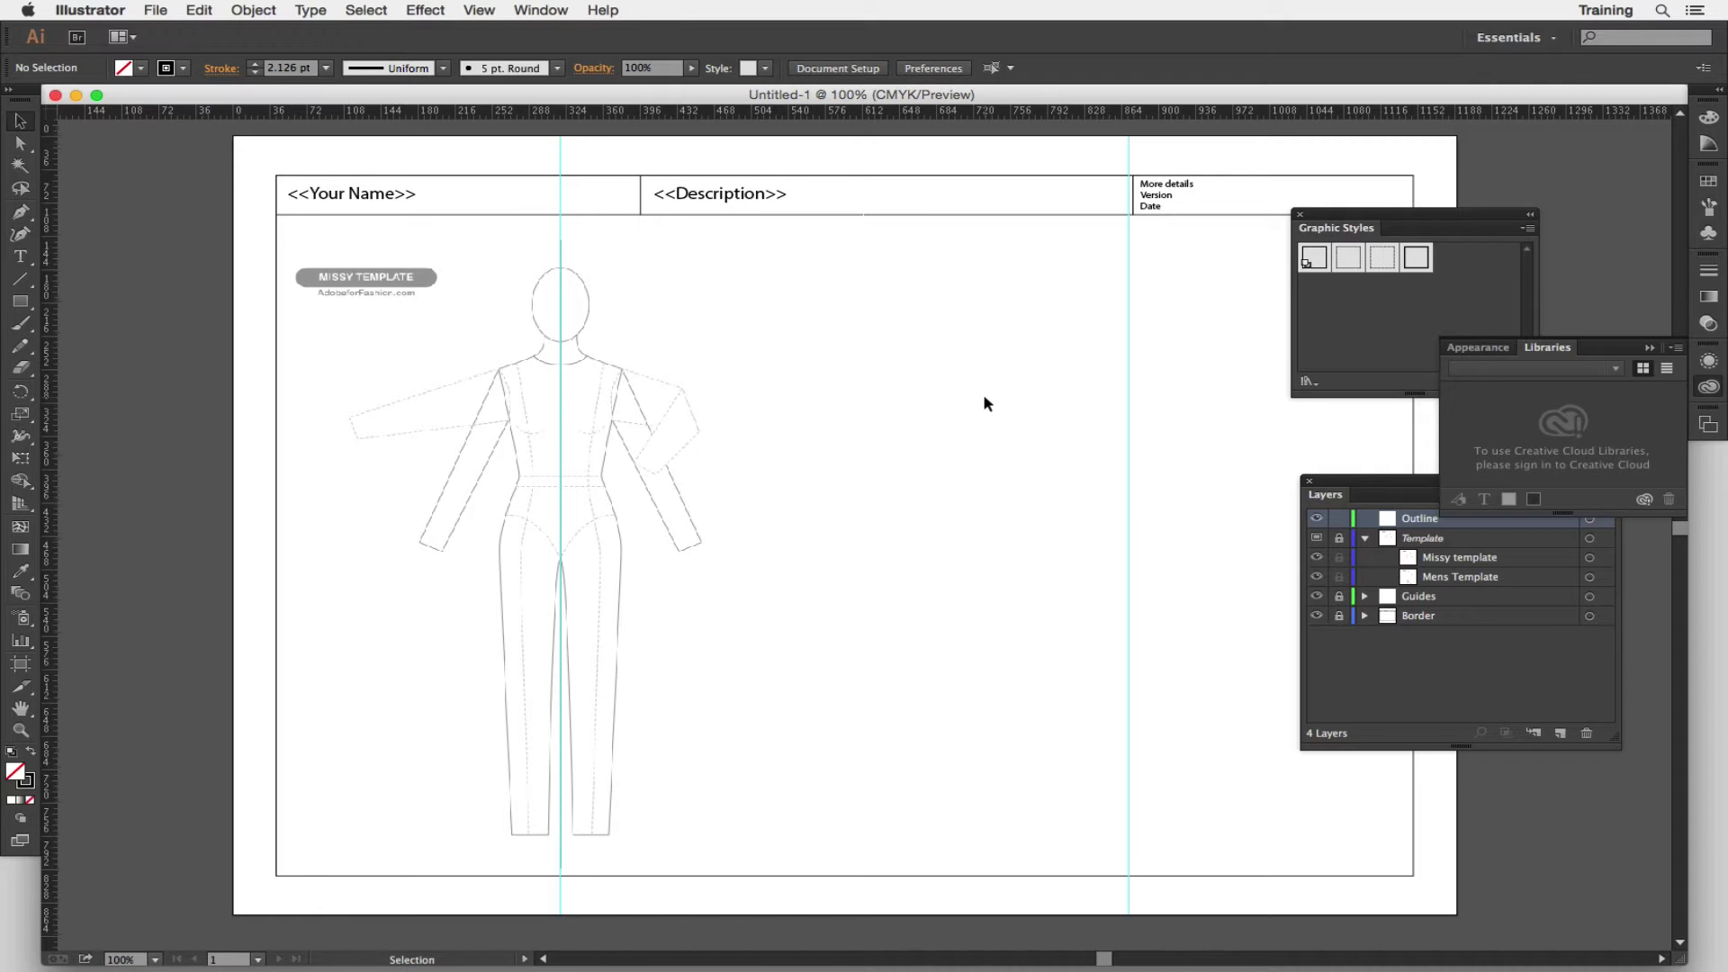
# - Use Window > Workspace > Reset Essentials to restore the default panel layout
pyautogui.click(543, 11)
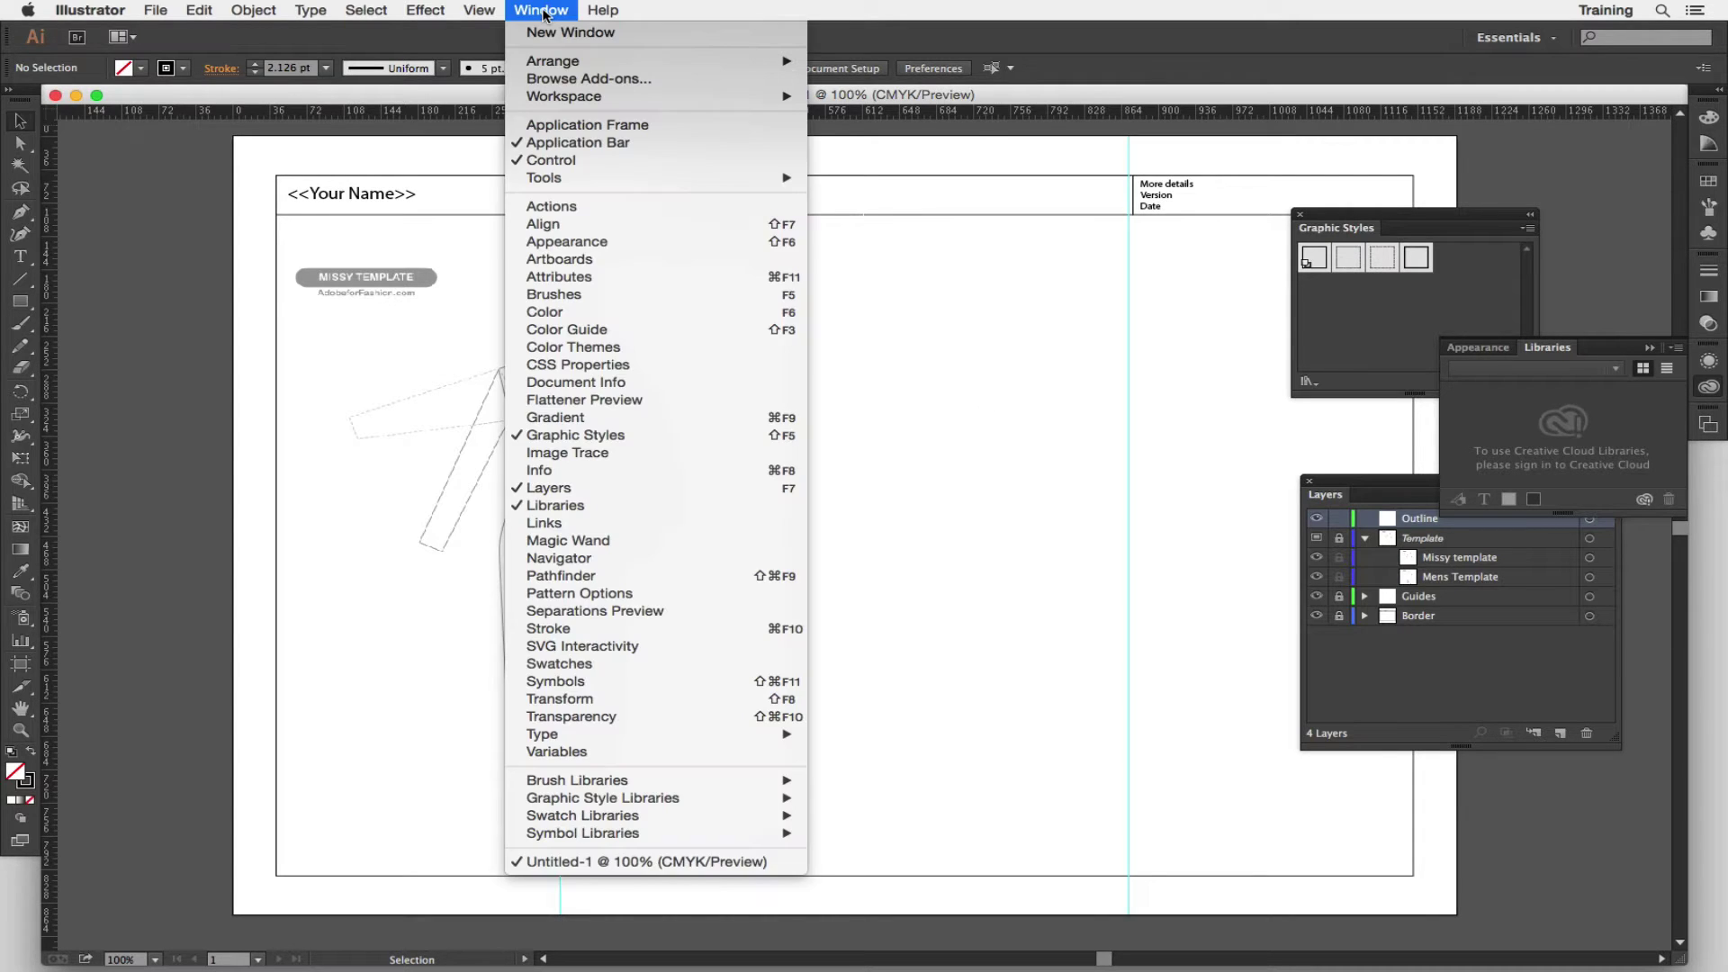
pyautogui.moveTo(543, 99)
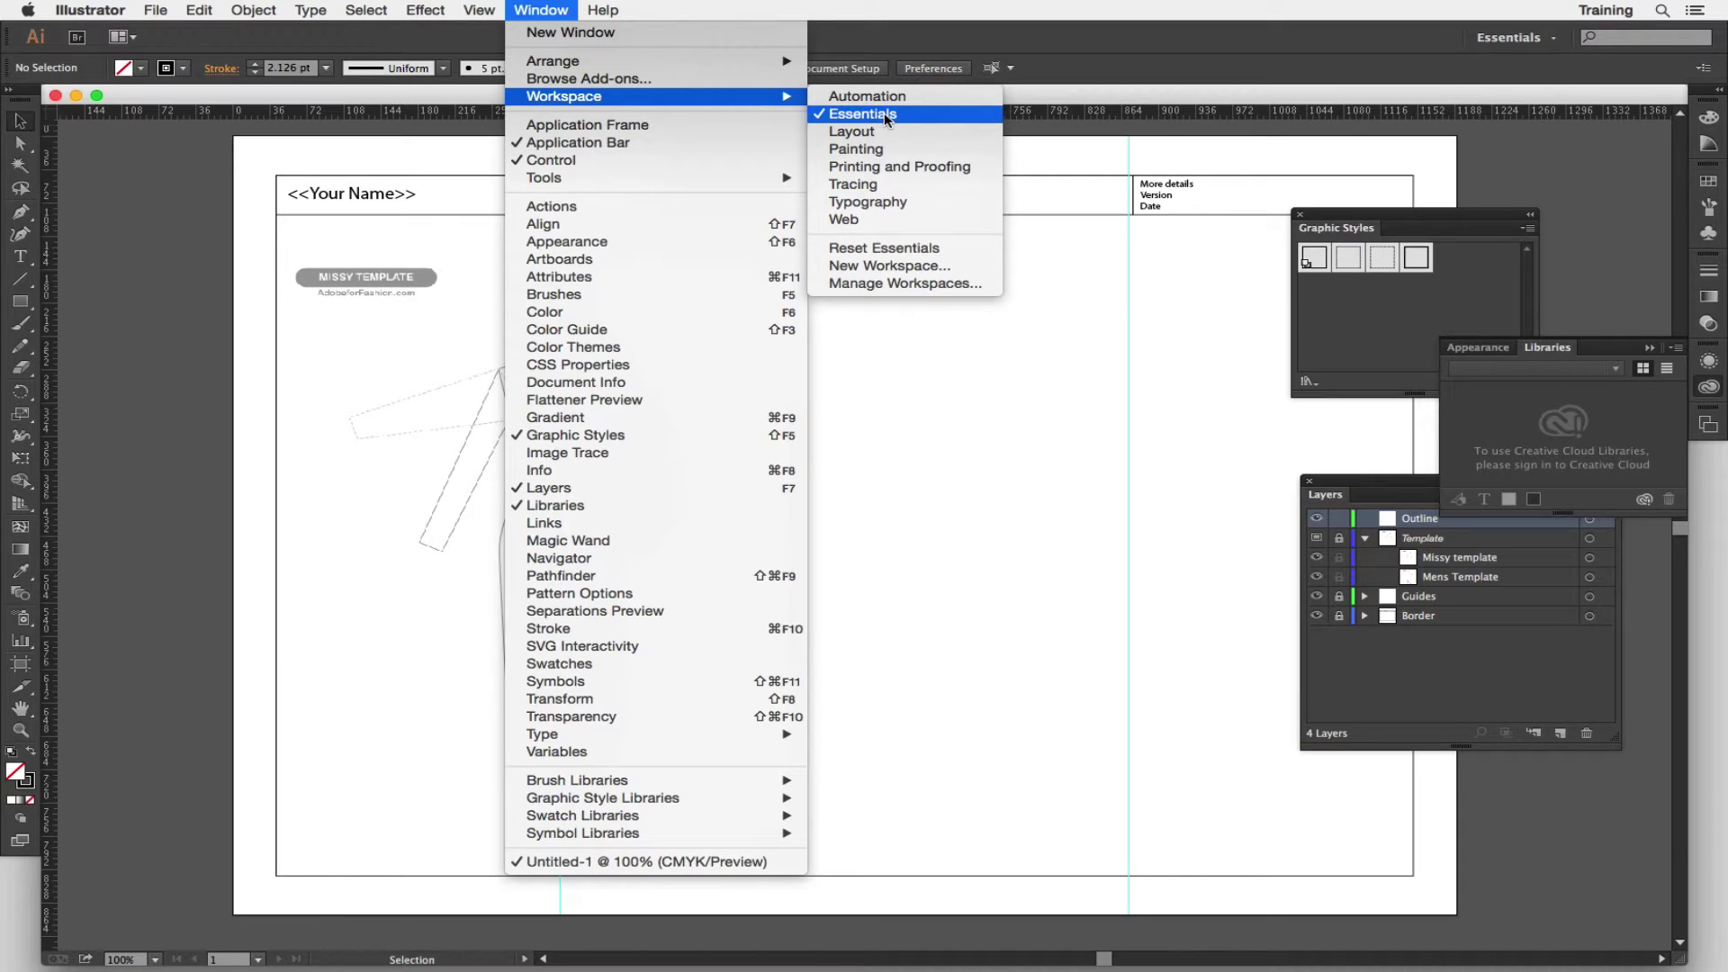
pyautogui.click(890, 249)
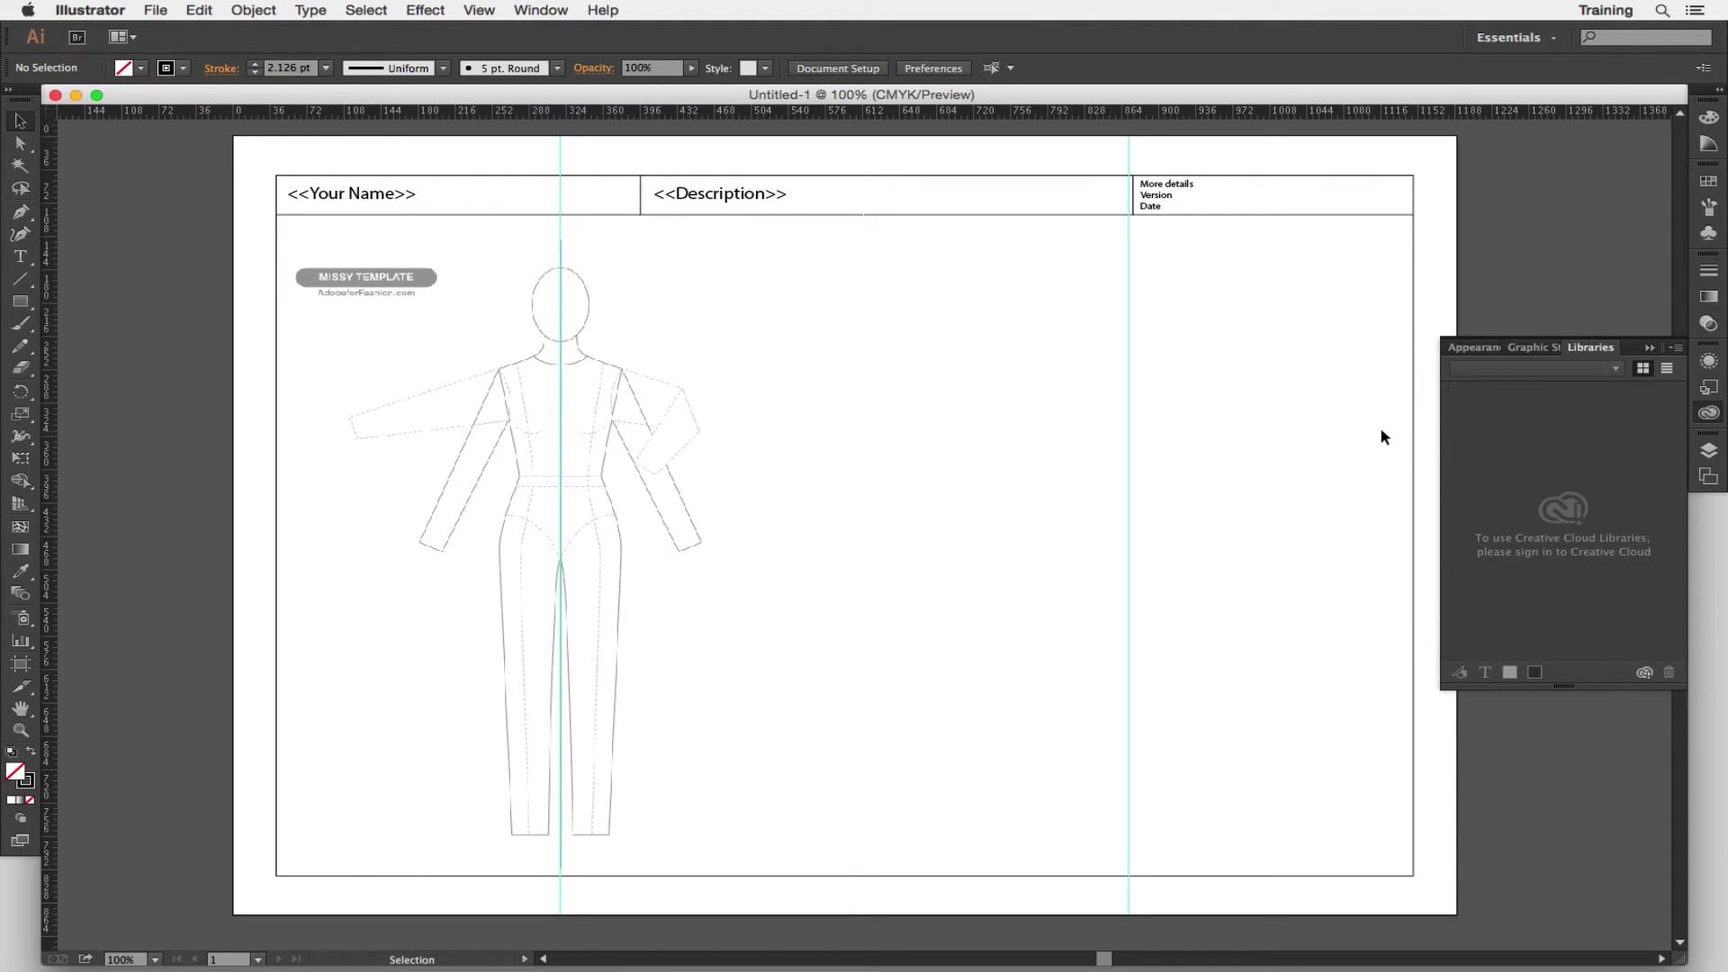
# - Collapse the floating panel group into the dock and widen the dock until panel names appear
pyautogui.click(1653, 348)
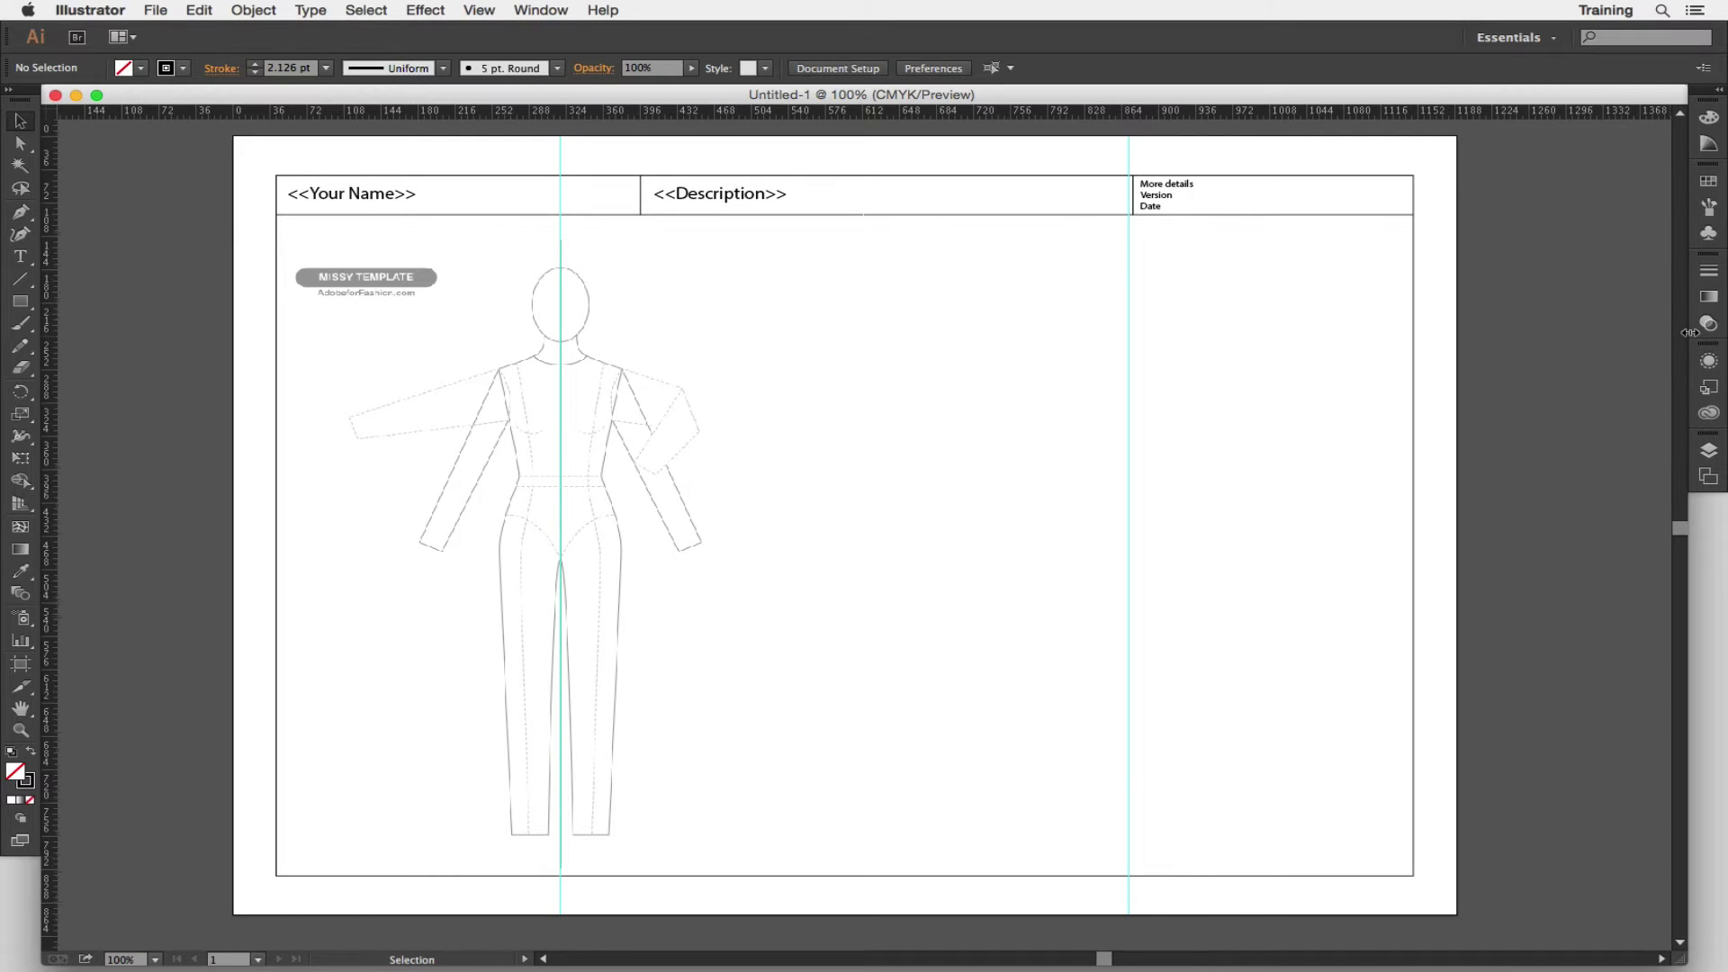
pyautogui.moveTo(1691, 333); pyautogui.dragTo(1598, 351)
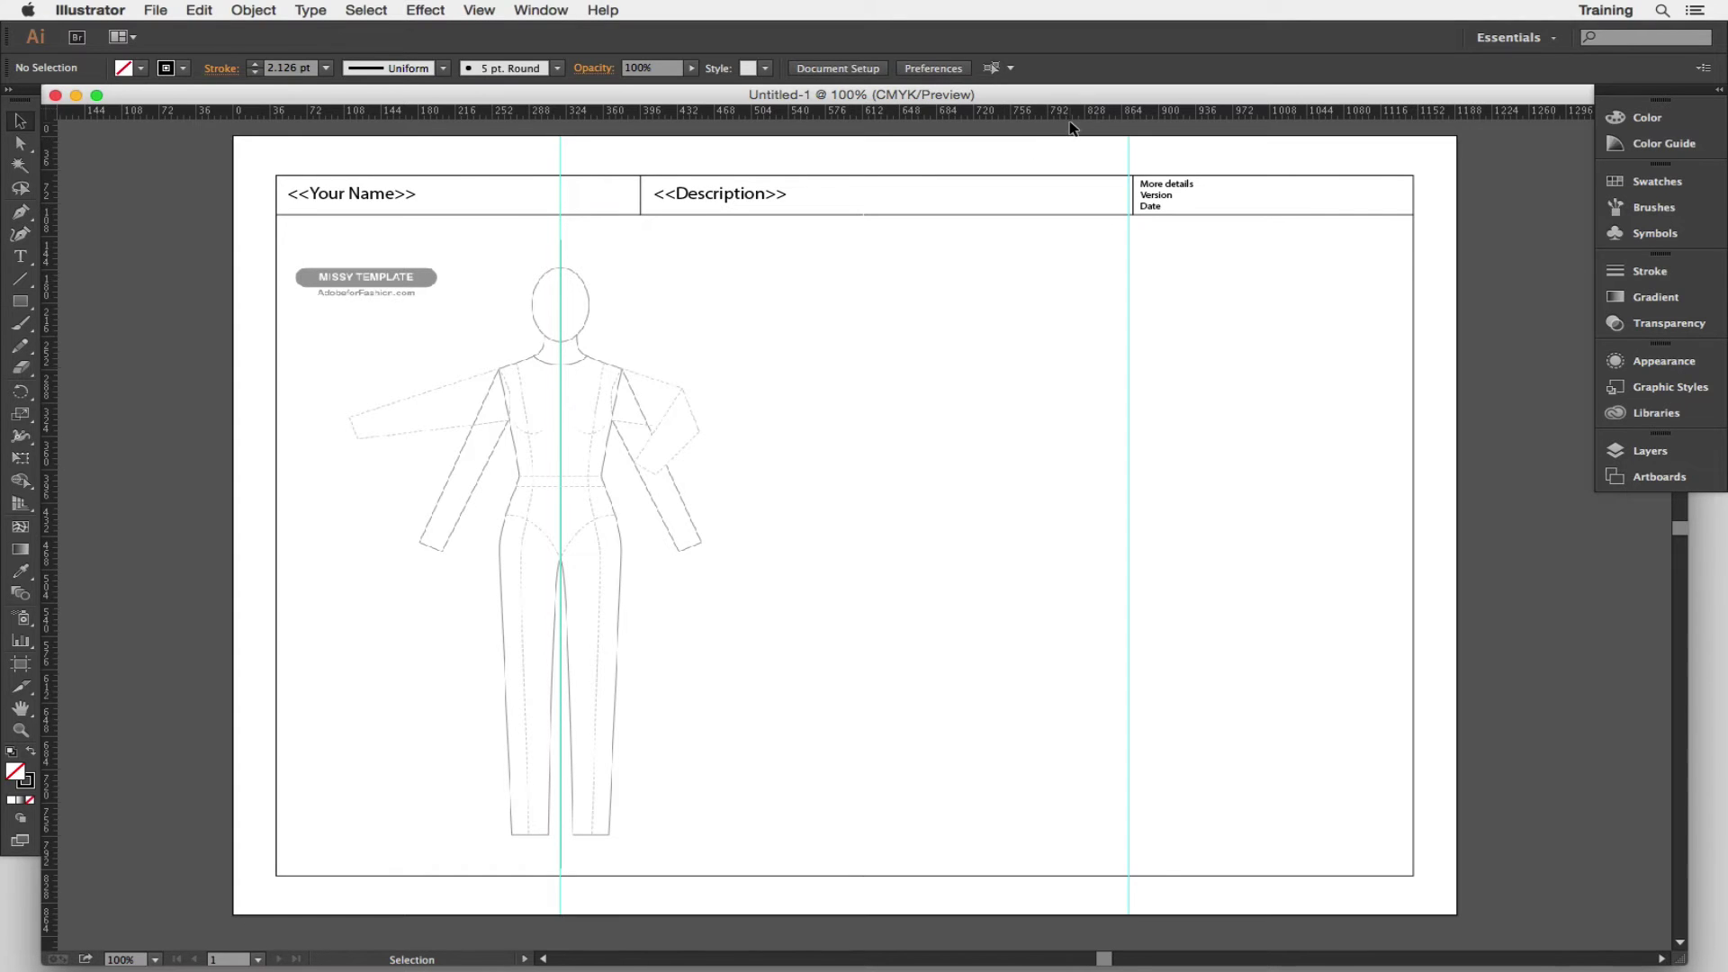
# - In Preferences > Units, set both General and Stroke units to Millimeters
pyautogui.click(934, 68)
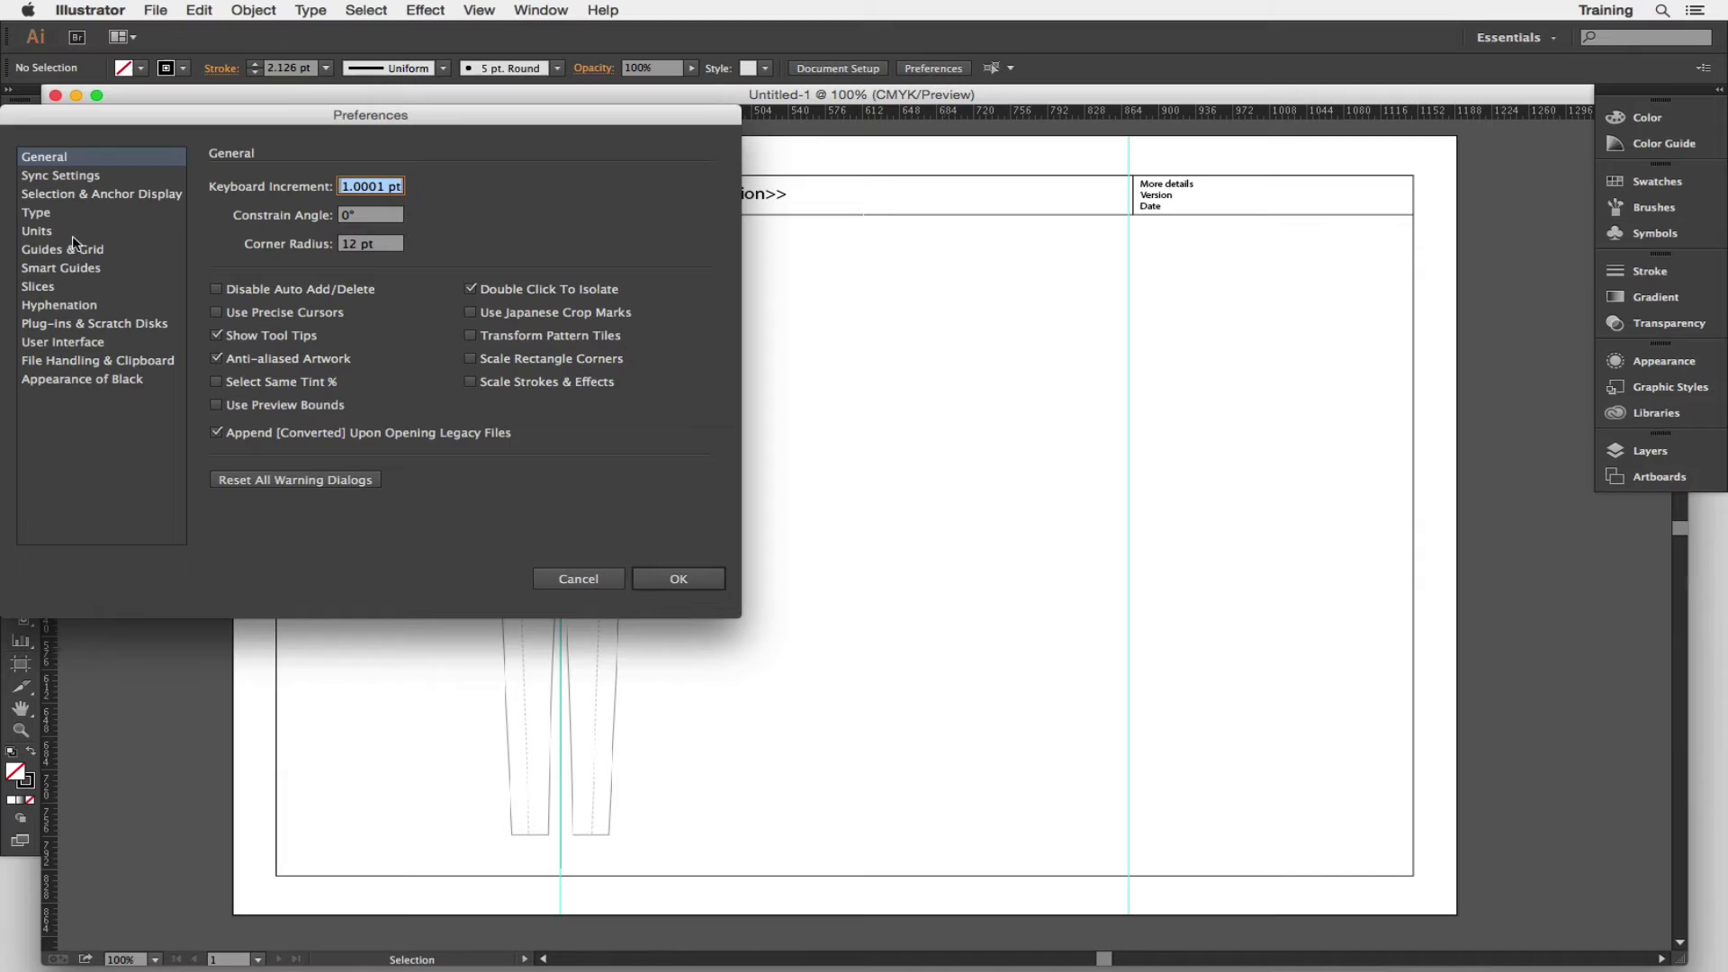
pyautogui.click(37, 232)
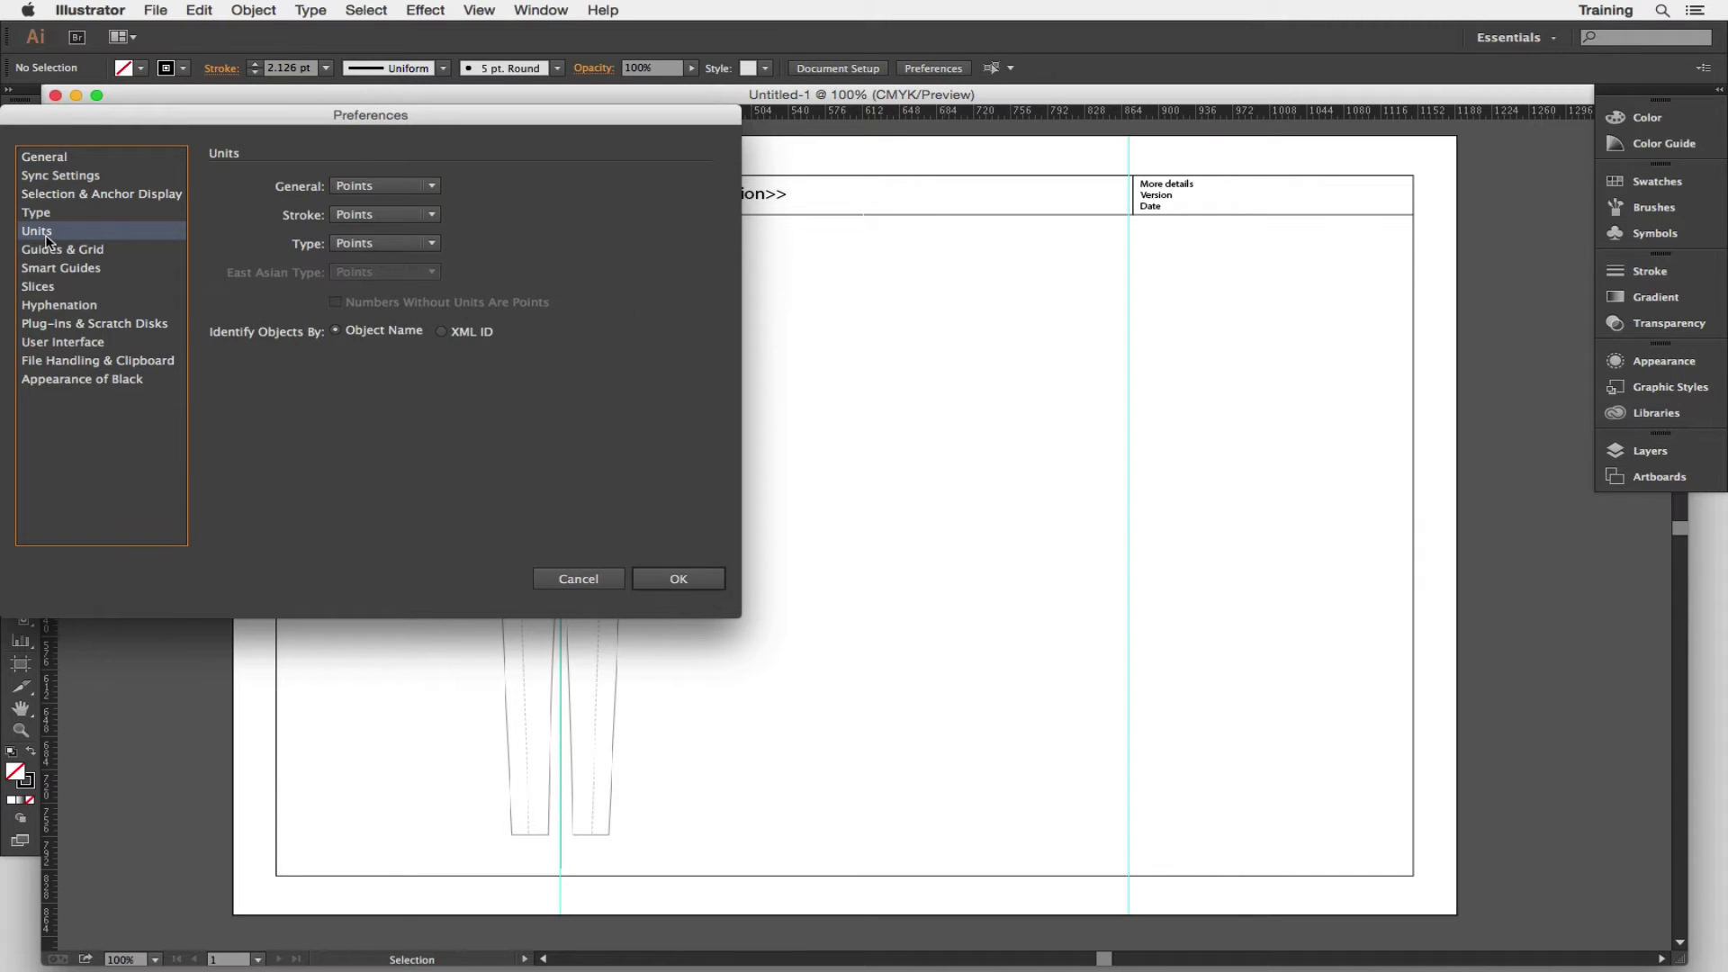
pyautogui.click(431, 185)
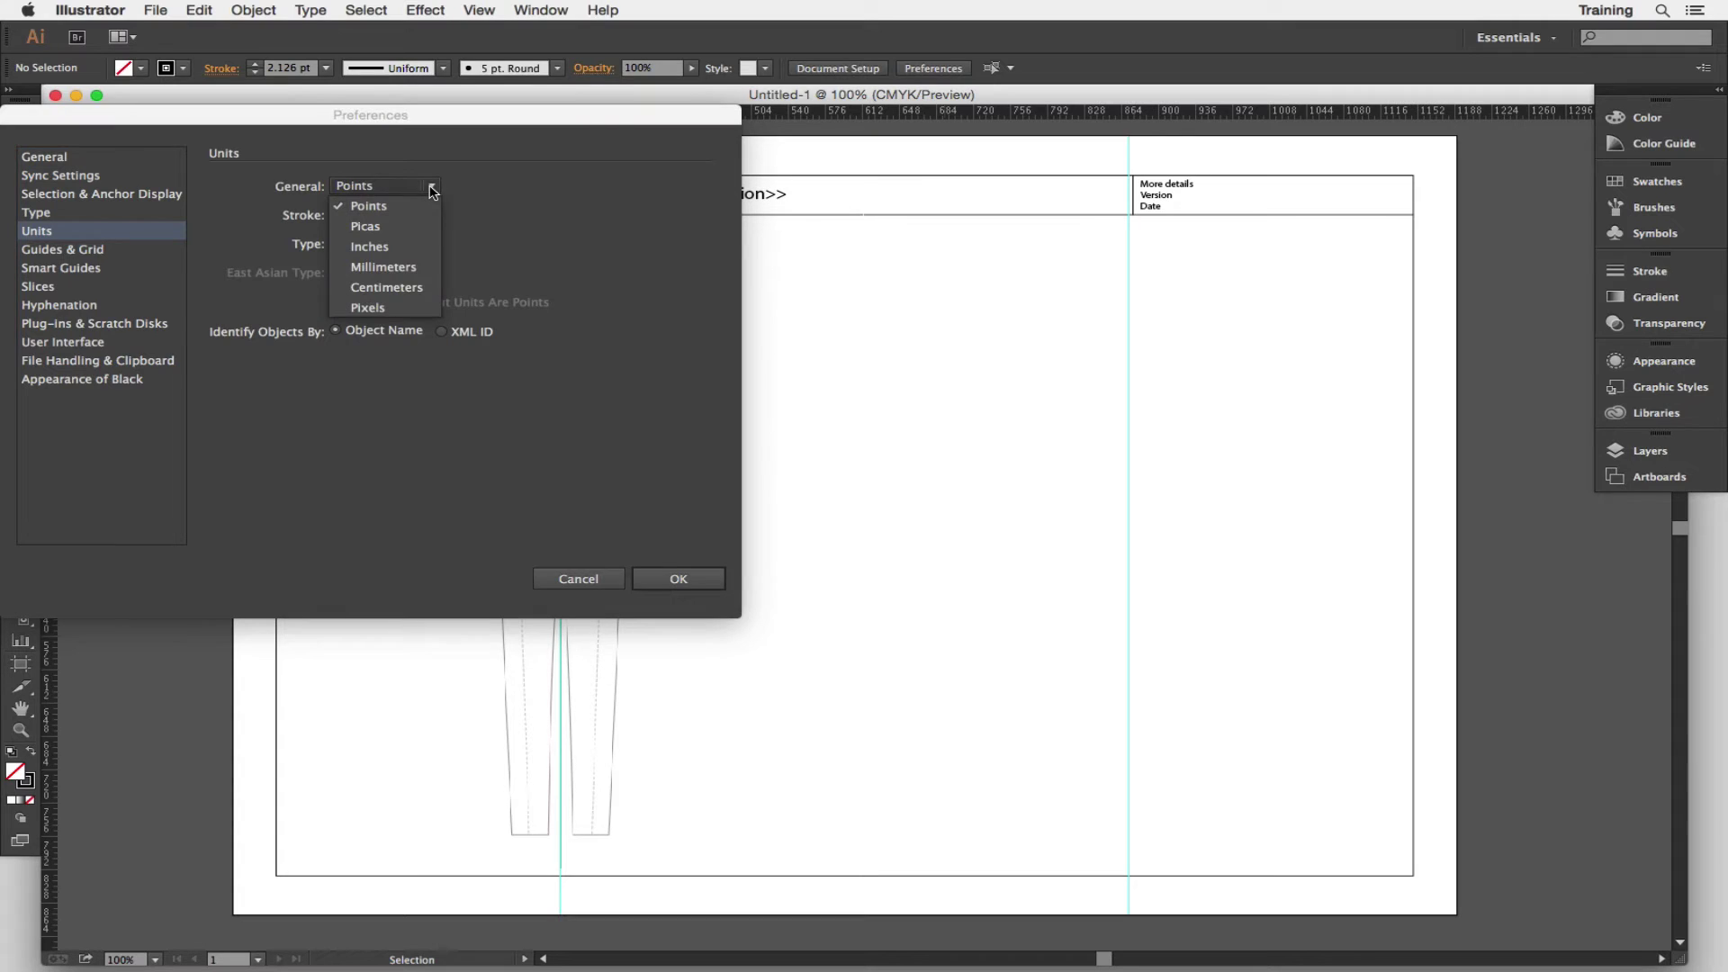
pyautogui.click(420, 267)
pyautogui.click(432, 216)
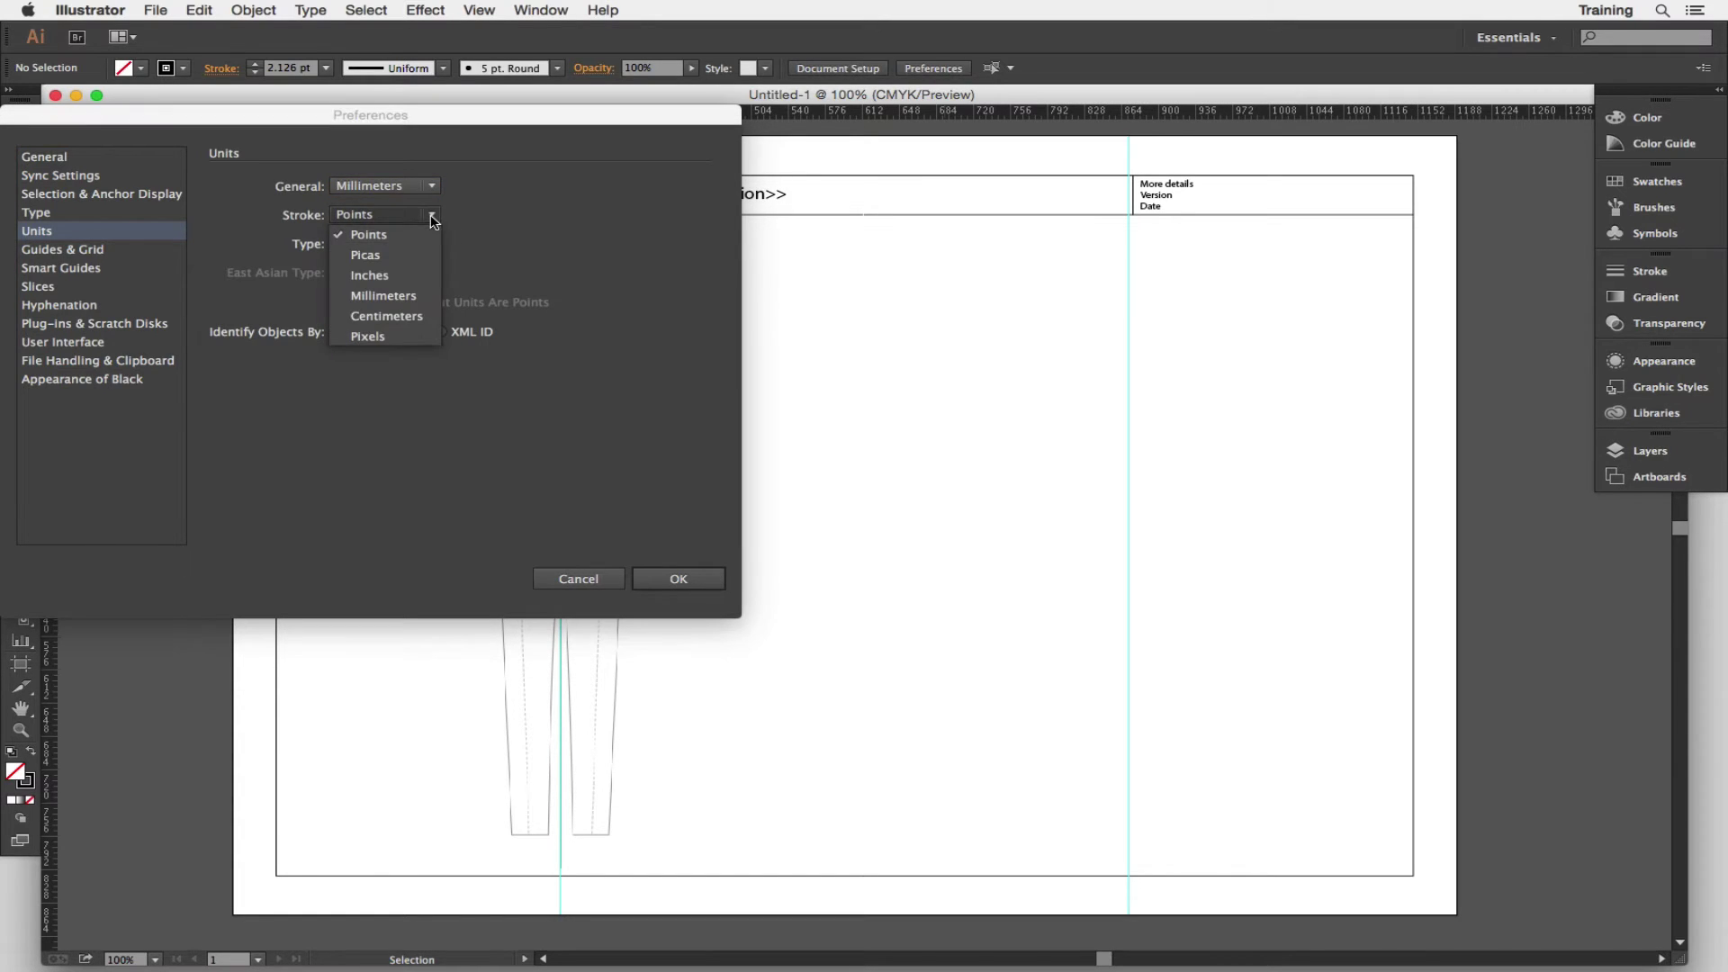
pyautogui.click(401, 296)
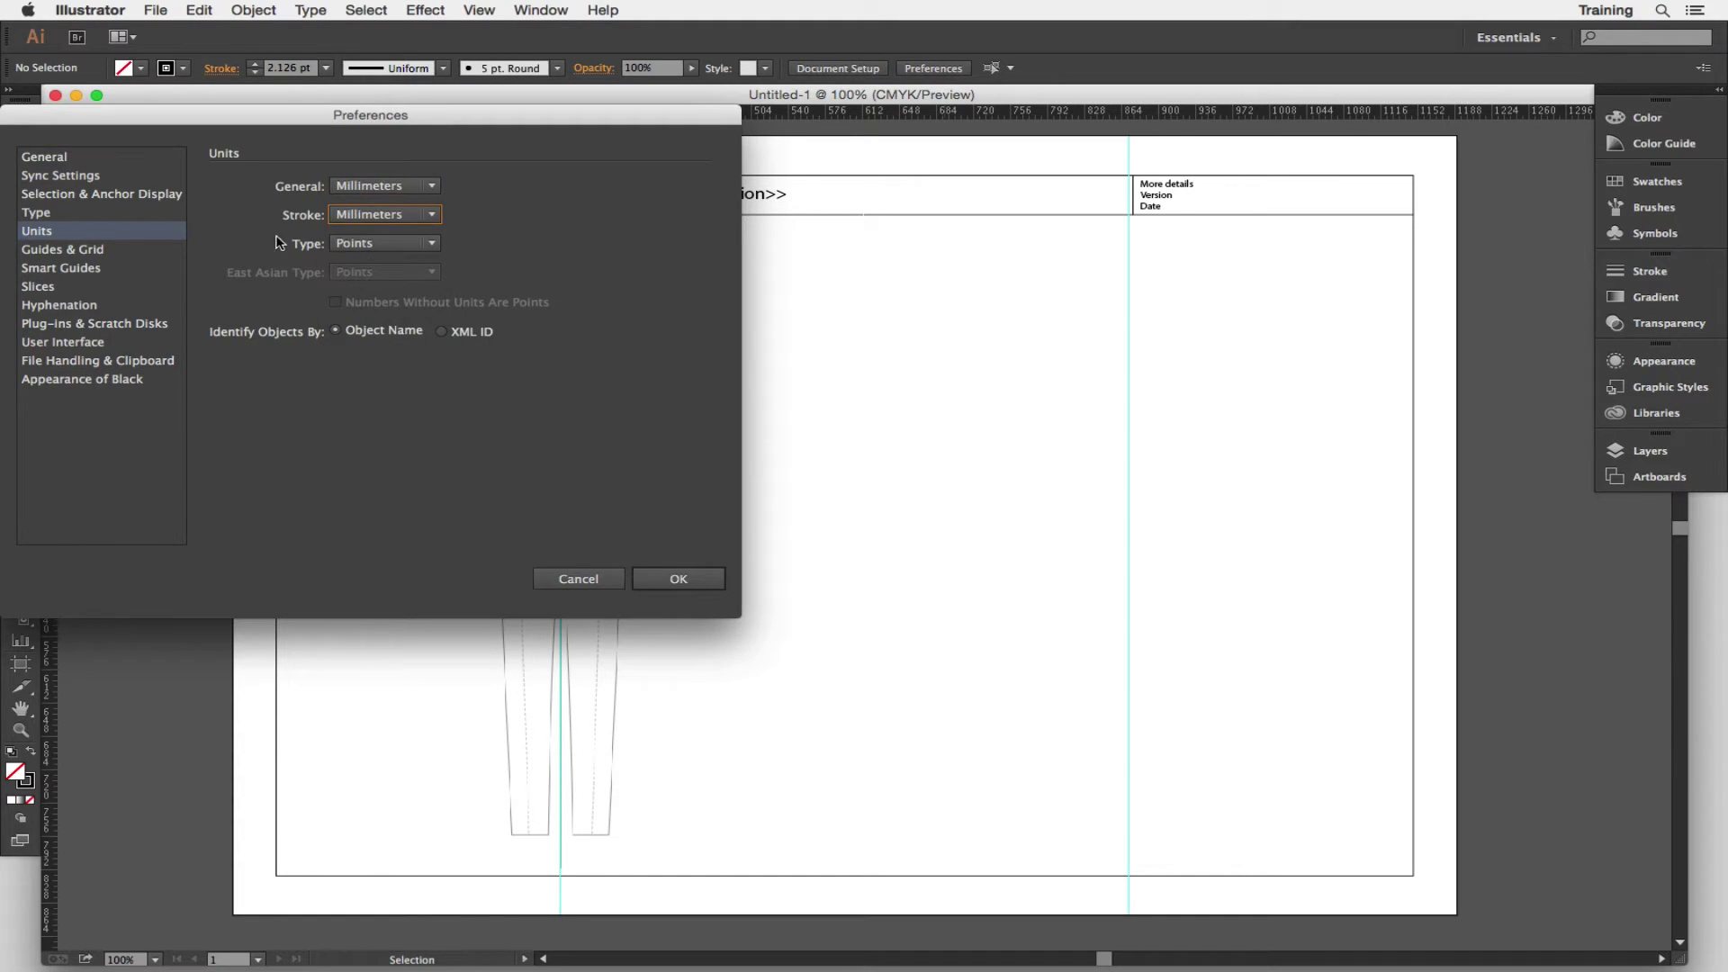
pyautogui.click(690, 583)
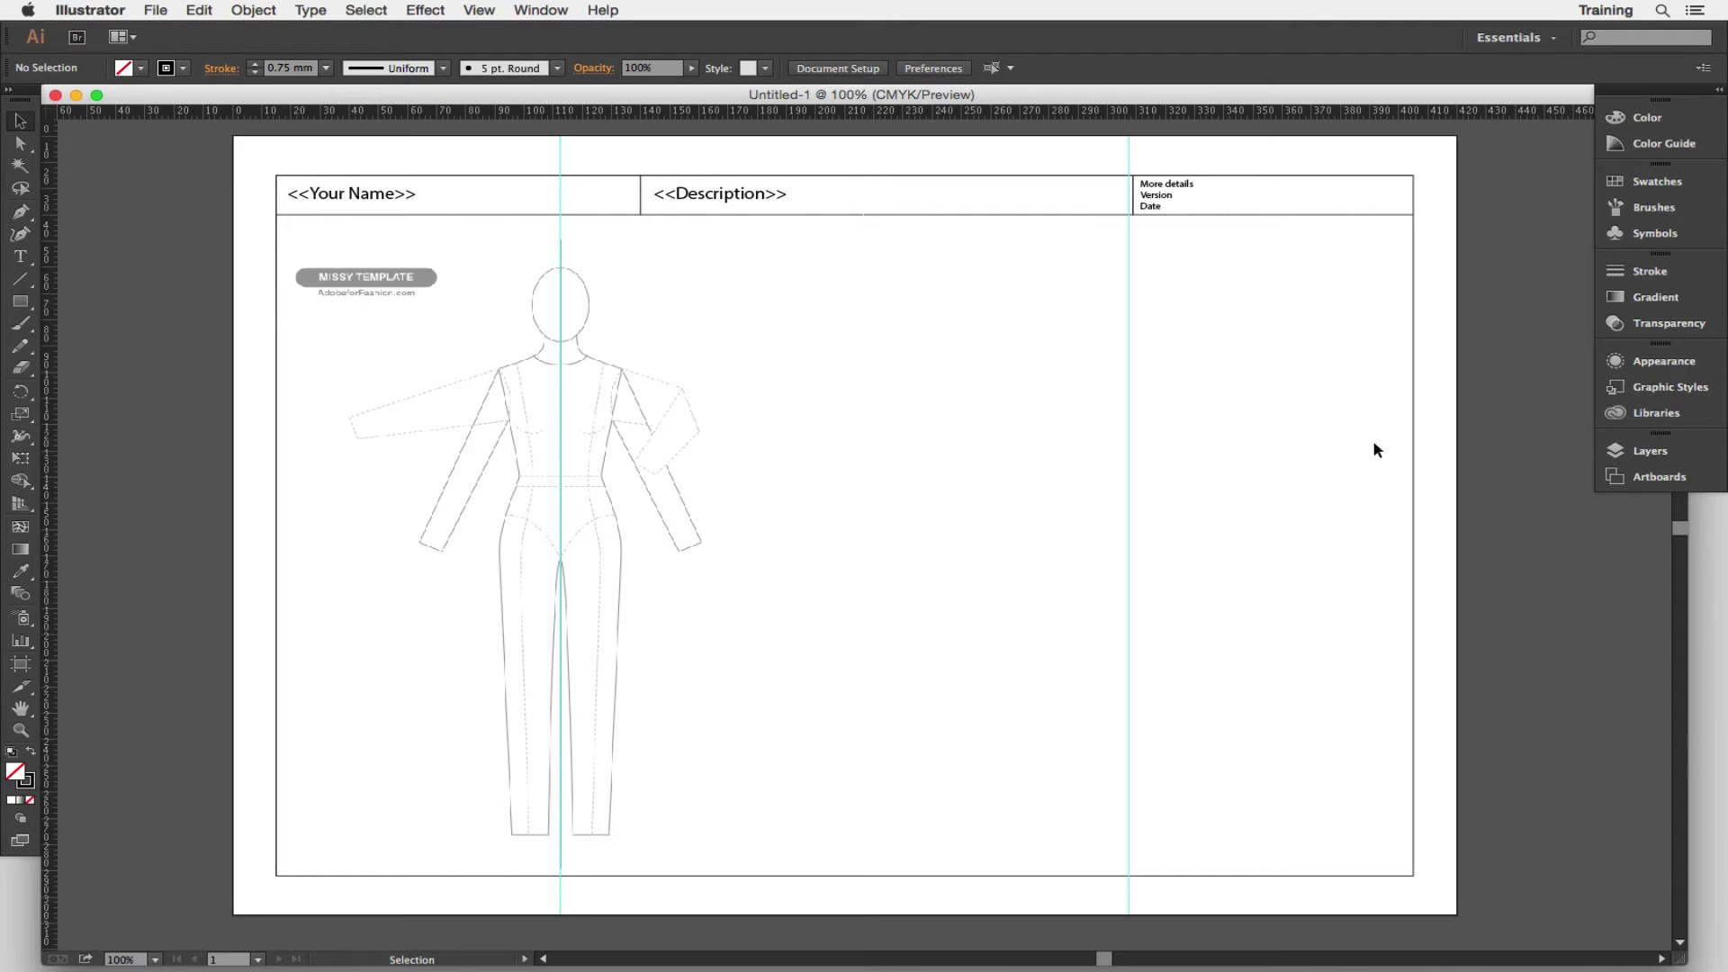
# - Float the Layers panel, close Artboards, and resize Layers so Missy template and Mens Template read fully
pyautogui.click(1671, 450)
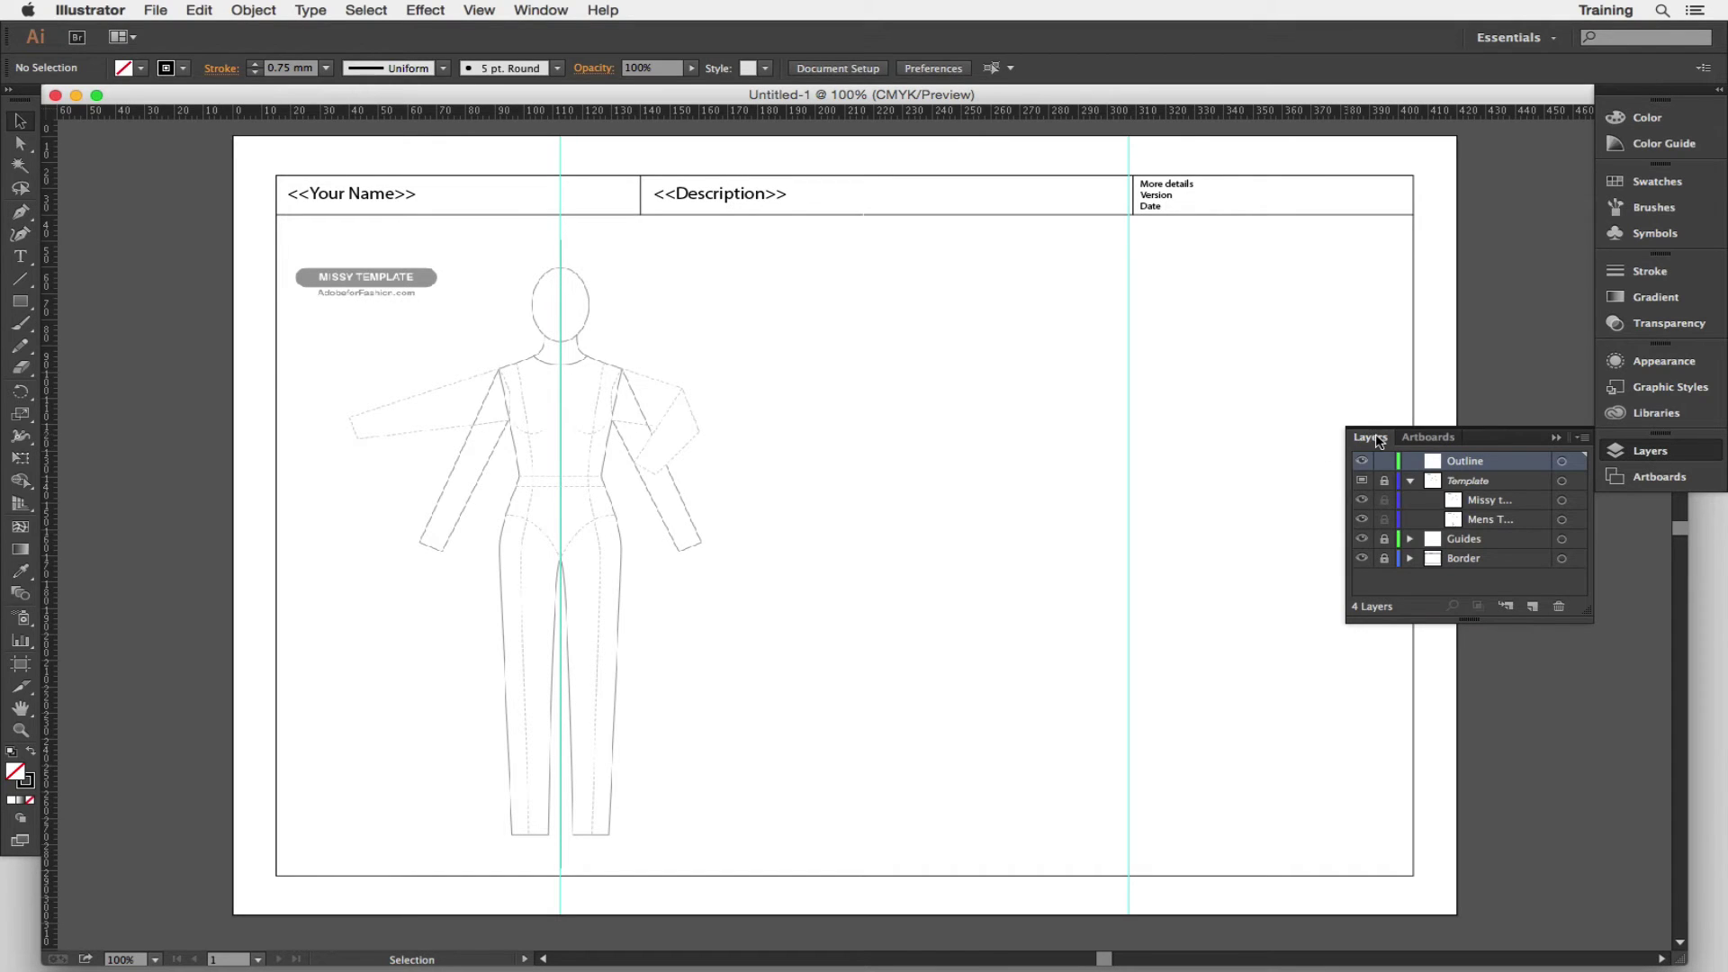
pyautogui.moveTo(1361, 444); pyautogui.dragTo(1013, 402)
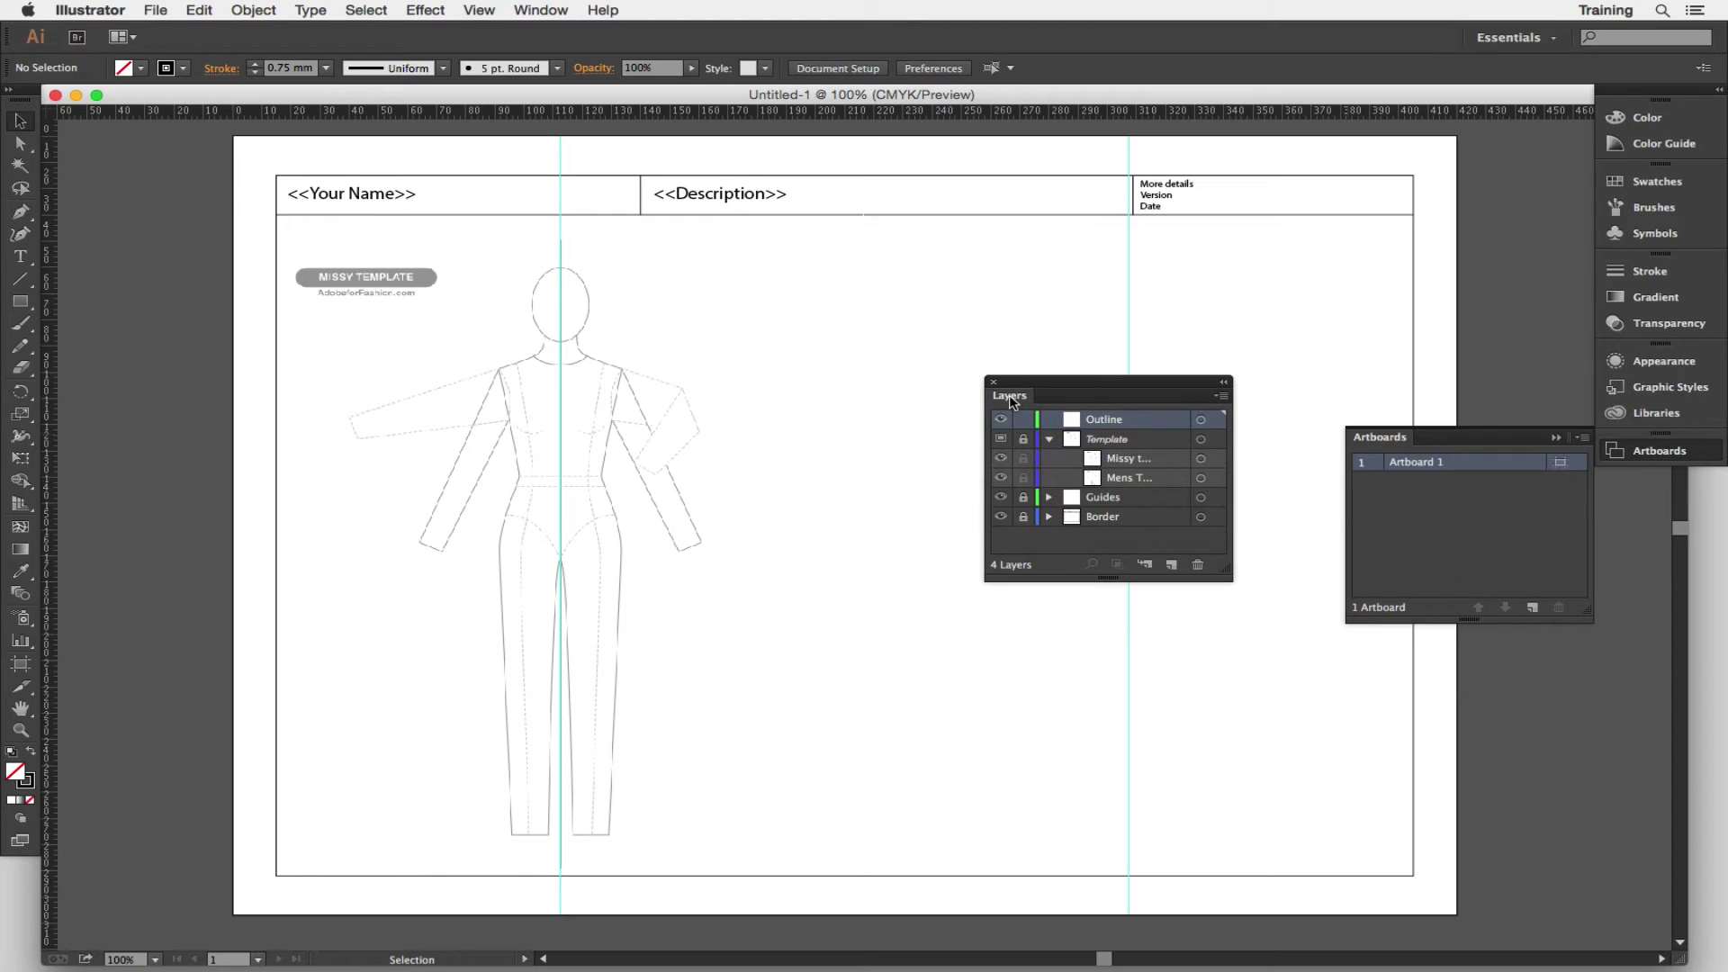
pyautogui.moveTo(1114, 579); pyautogui.dragTo(1108, 711)
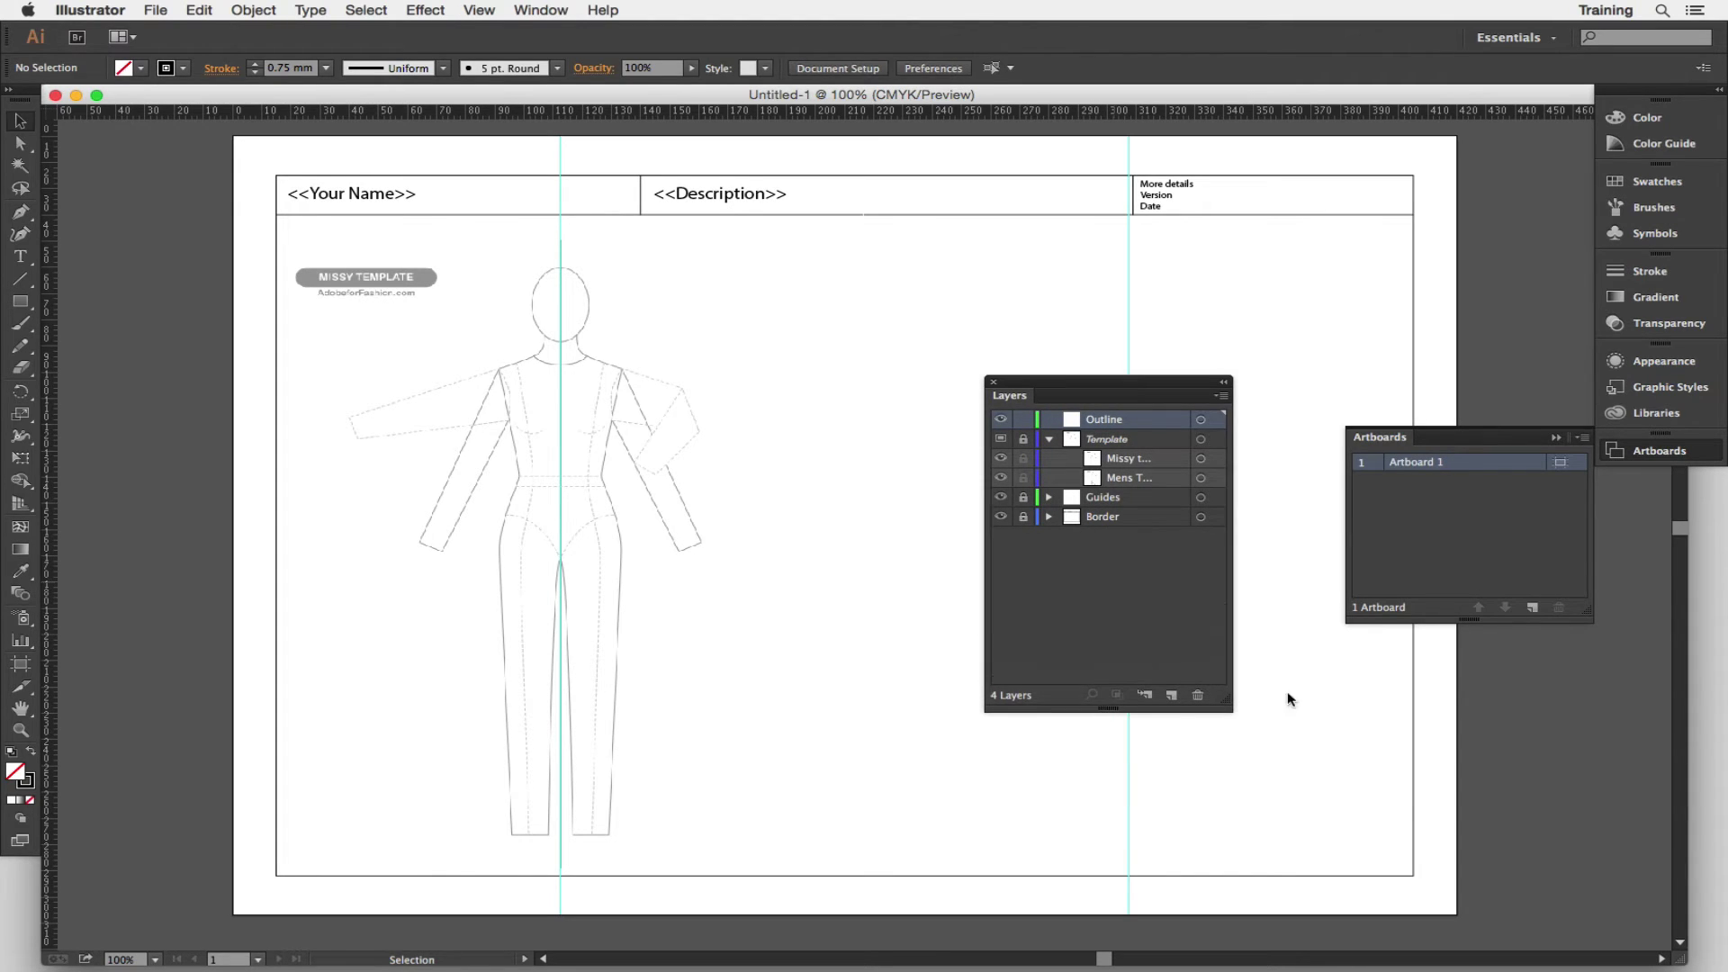
pyautogui.click(1556, 438)
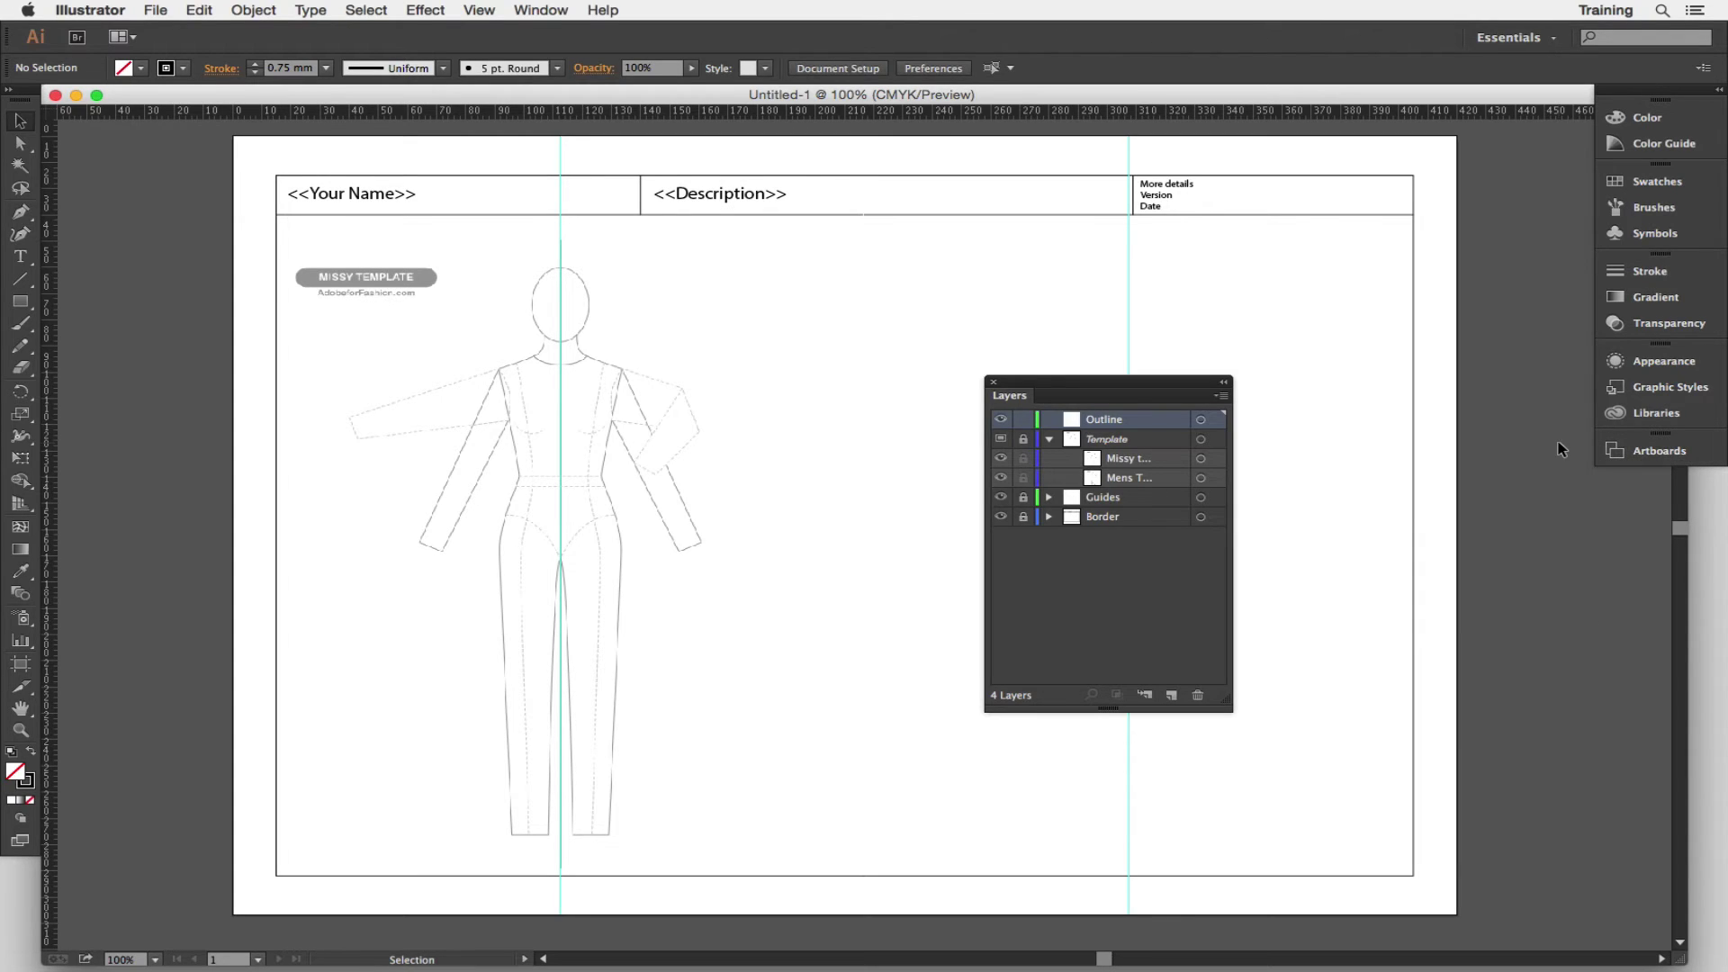
pyautogui.moveTo(1085, 388); pyautogui.dragTo(1055, 385)
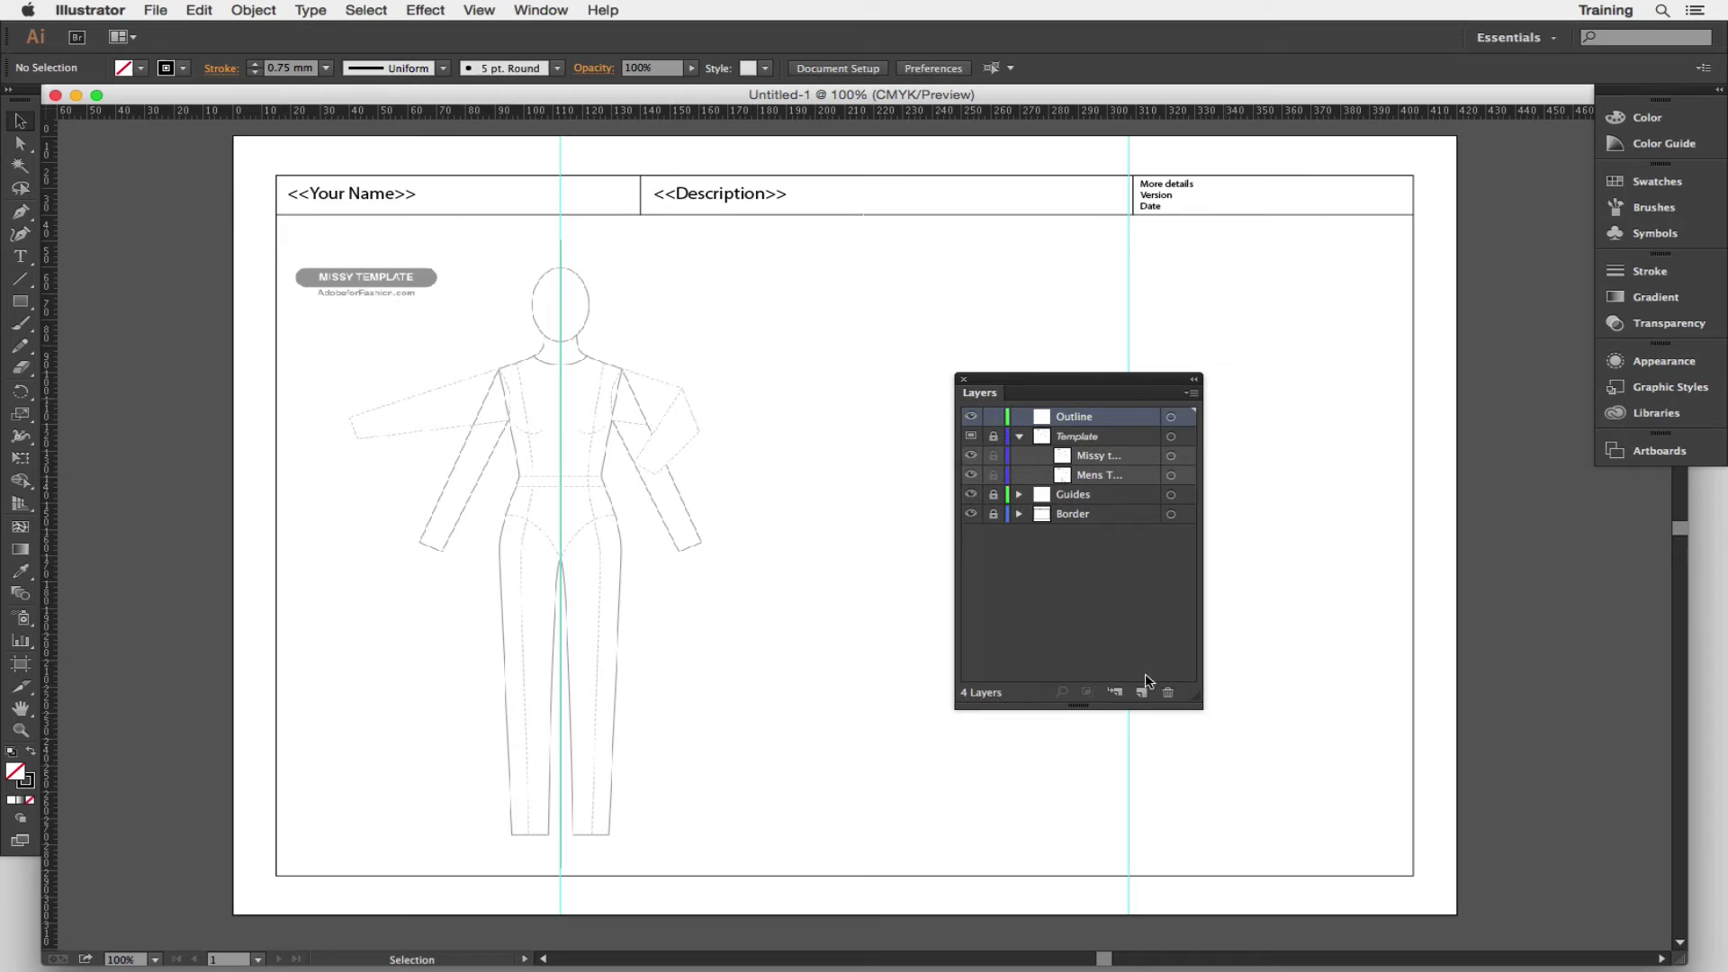
pyautogui.moveTo(1196, 704); pyautogui.dragTo(1267, 706)
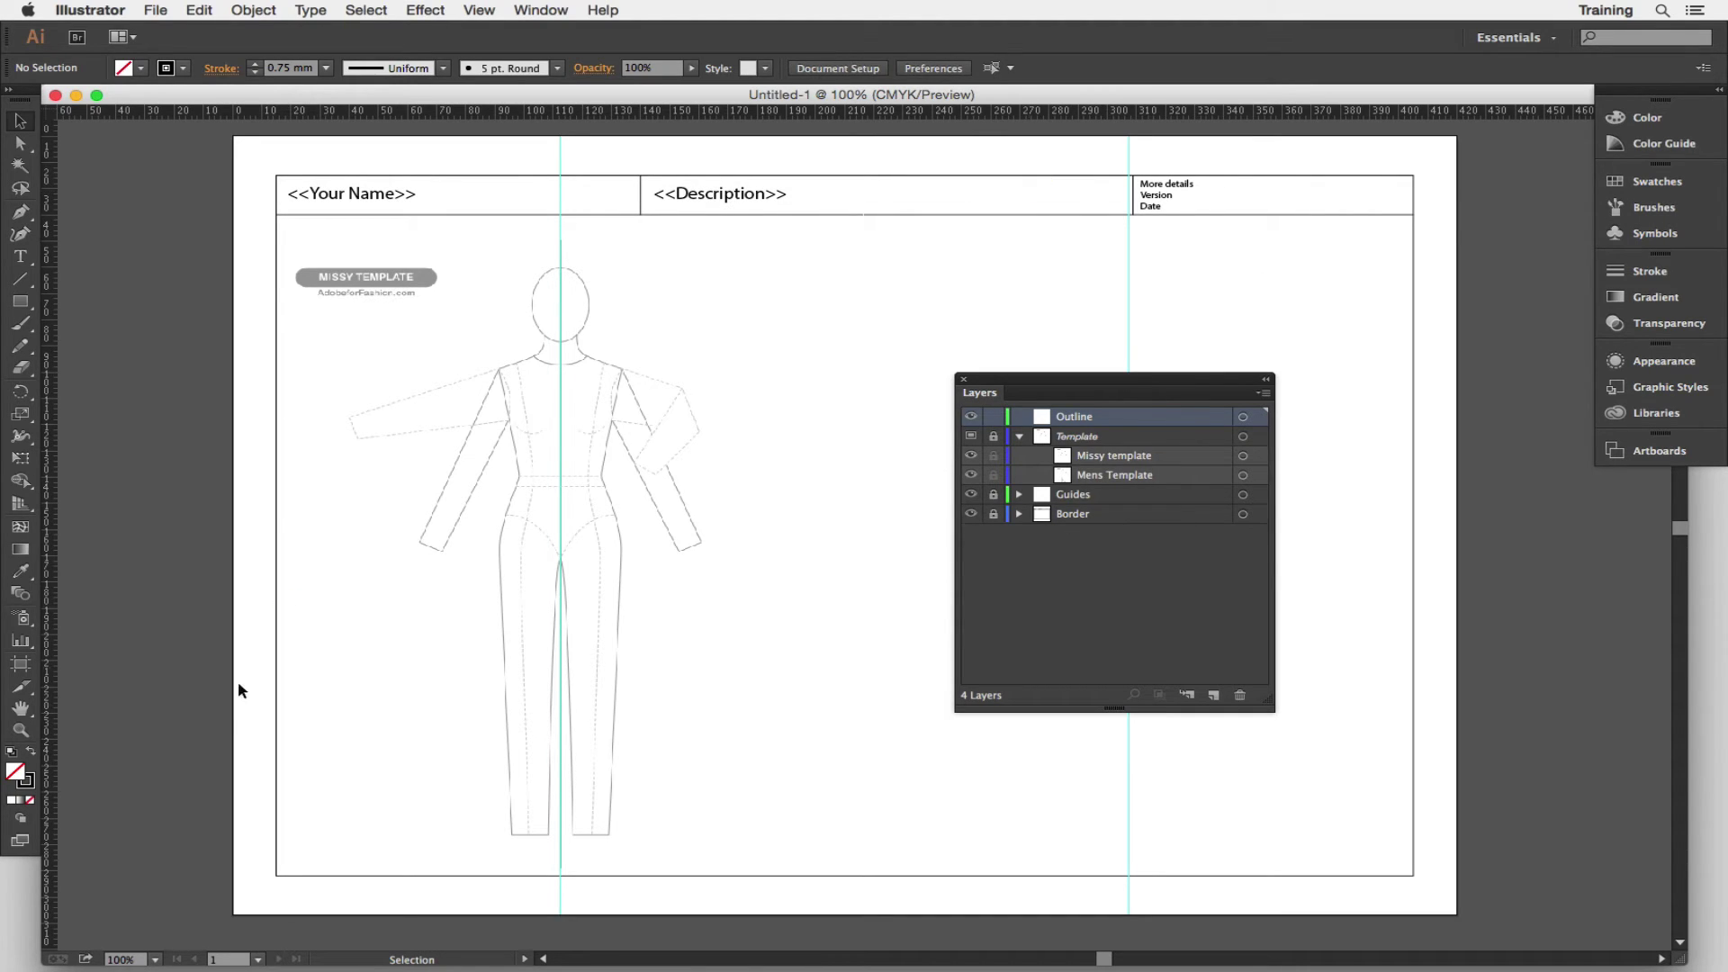
# - Hide and reshow the Border layer, test selecting its header boxes, then lock Border
pyautogui.click(971, 514)
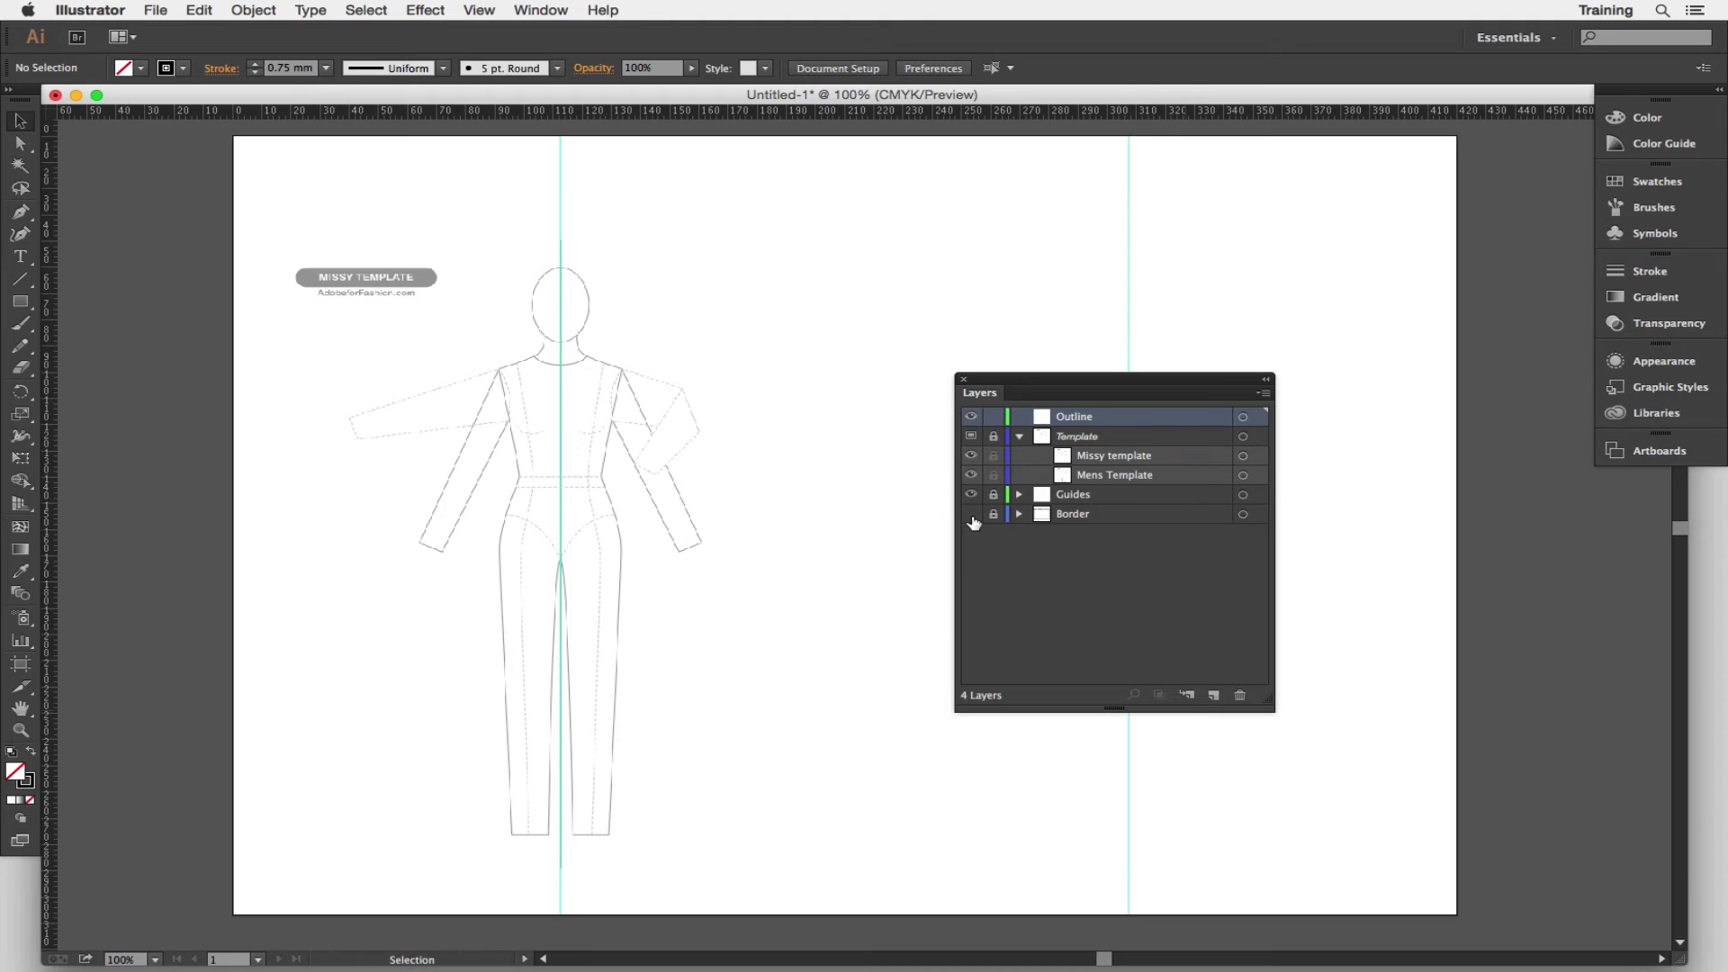
pyautogui.click(972, 514)
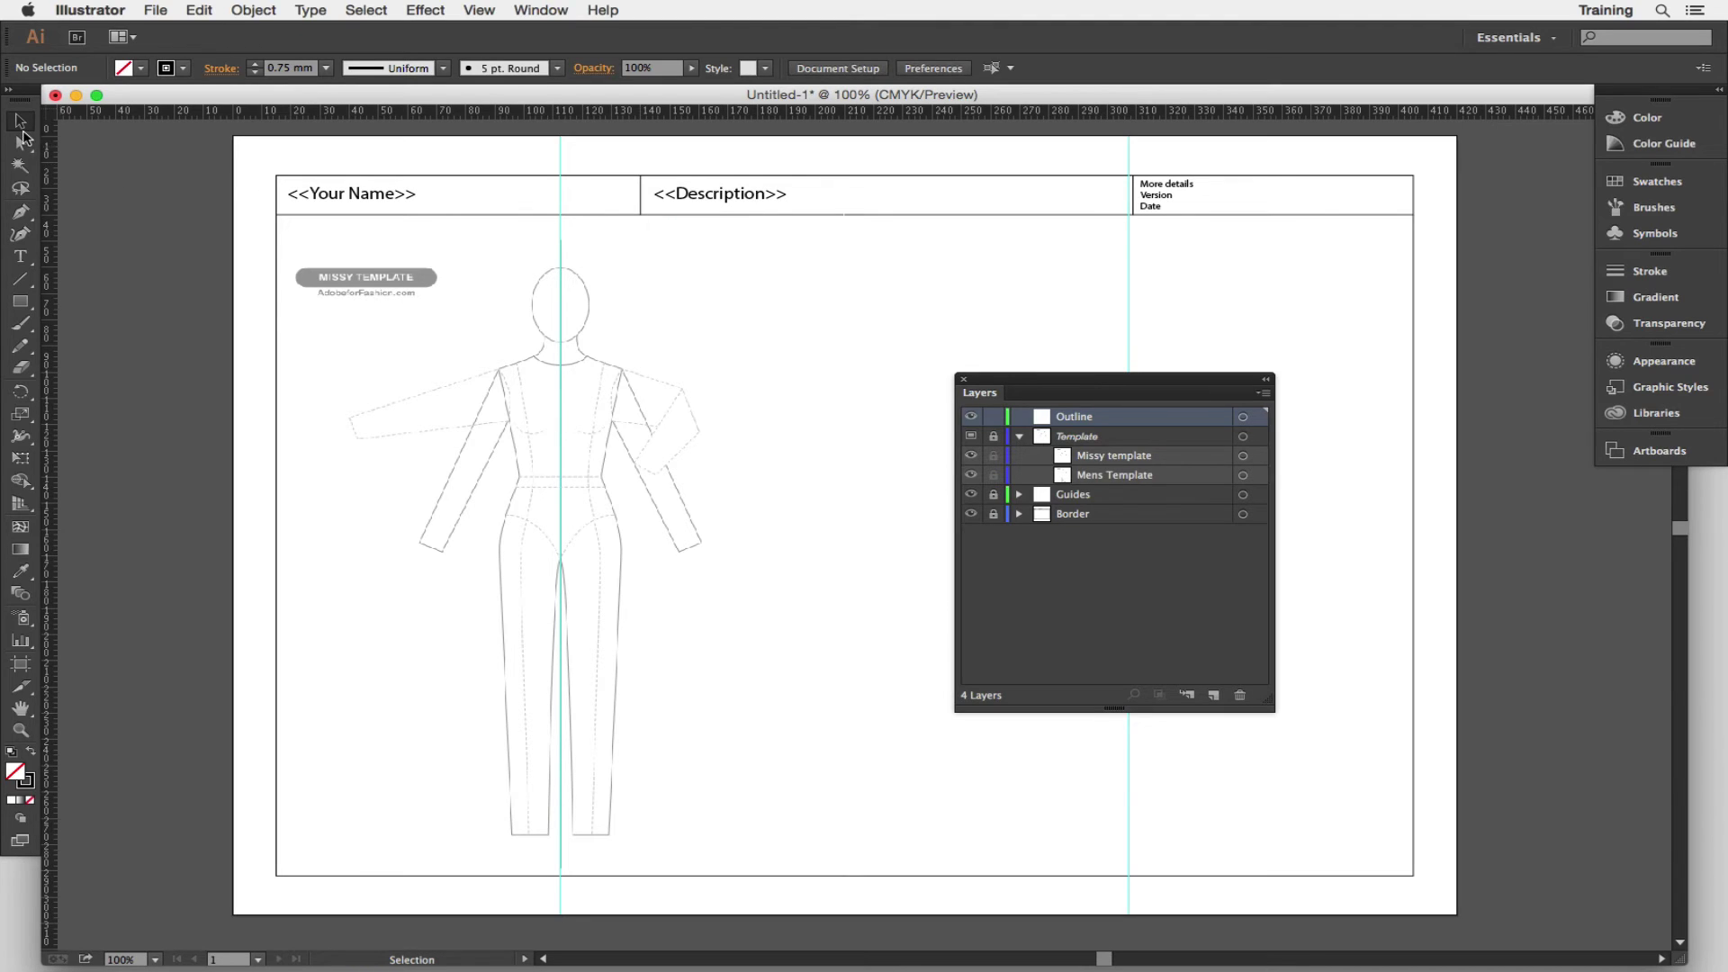
pyautogui.moveTo(679, 201); pyautogui.dragTo(709, 214)
pyautogui.click(995, 517)
# - Expand the Guides layer to reveal CF Guide and CB Guide, and unlock it
pyautogui.click(1019, 495)
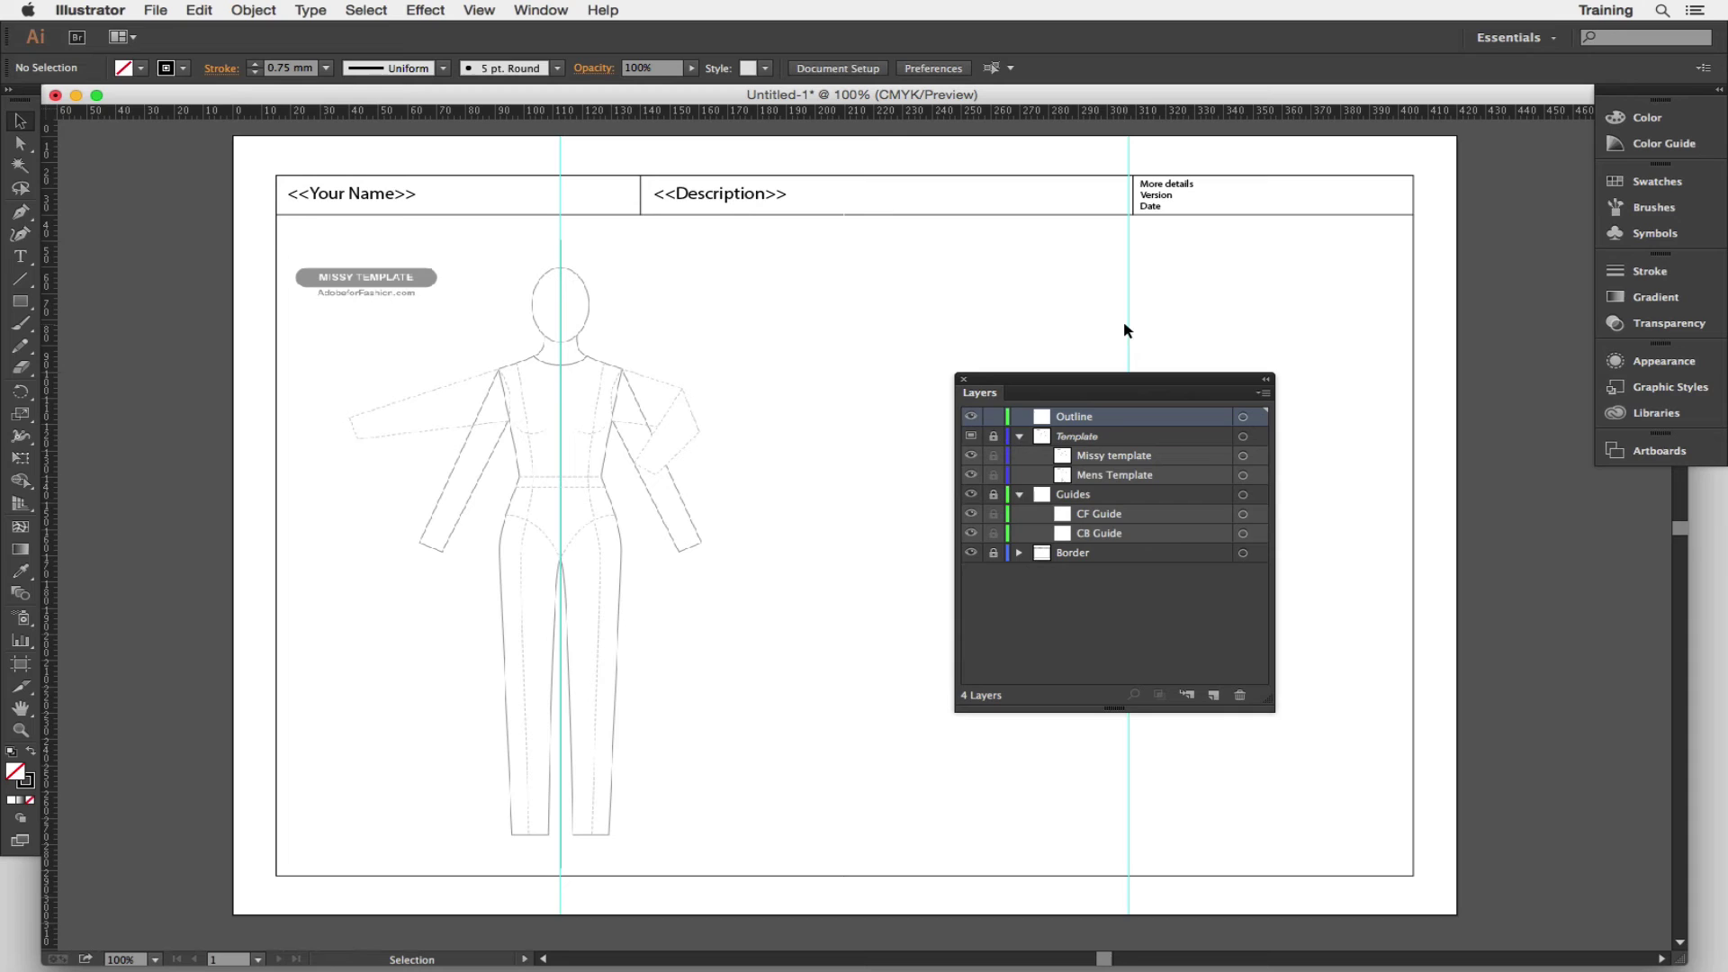
pyautogui.click(971, 534)
pyautogui.click(994, 496)
# - Toggle the CF Guide and CB Guide lines off and on, leaving both visible
pyautogui.click(971, 535)
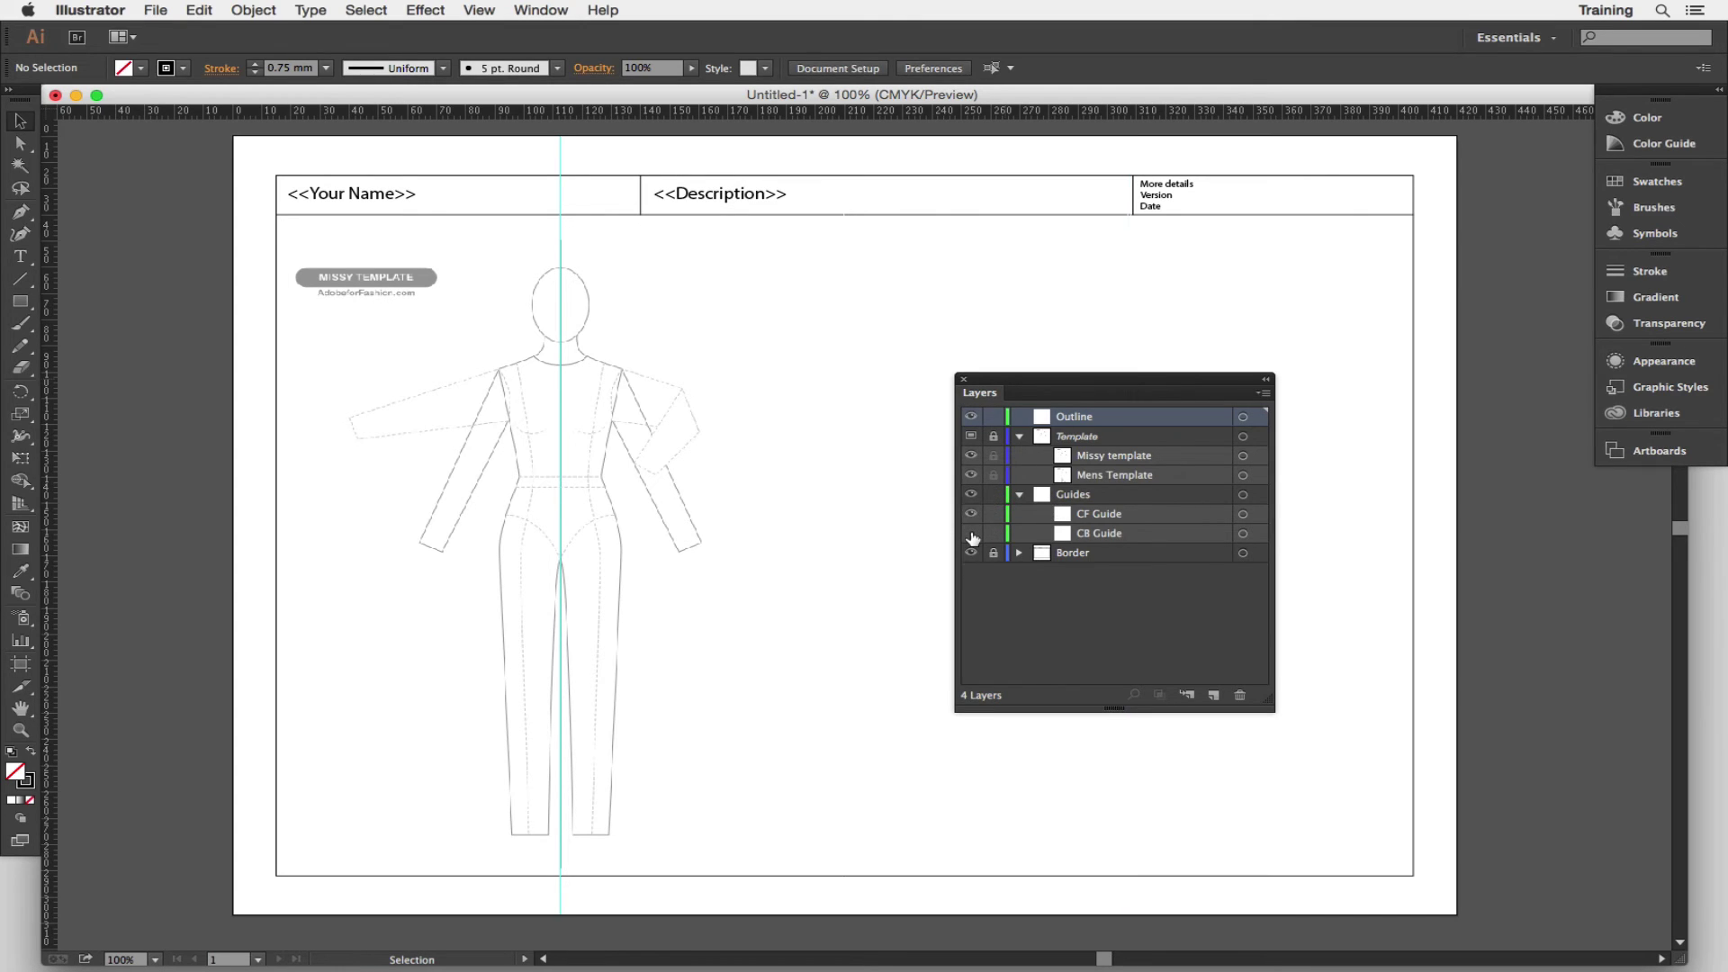
pyautogui.click(971, 518)
pyautogui.click(971, 514)
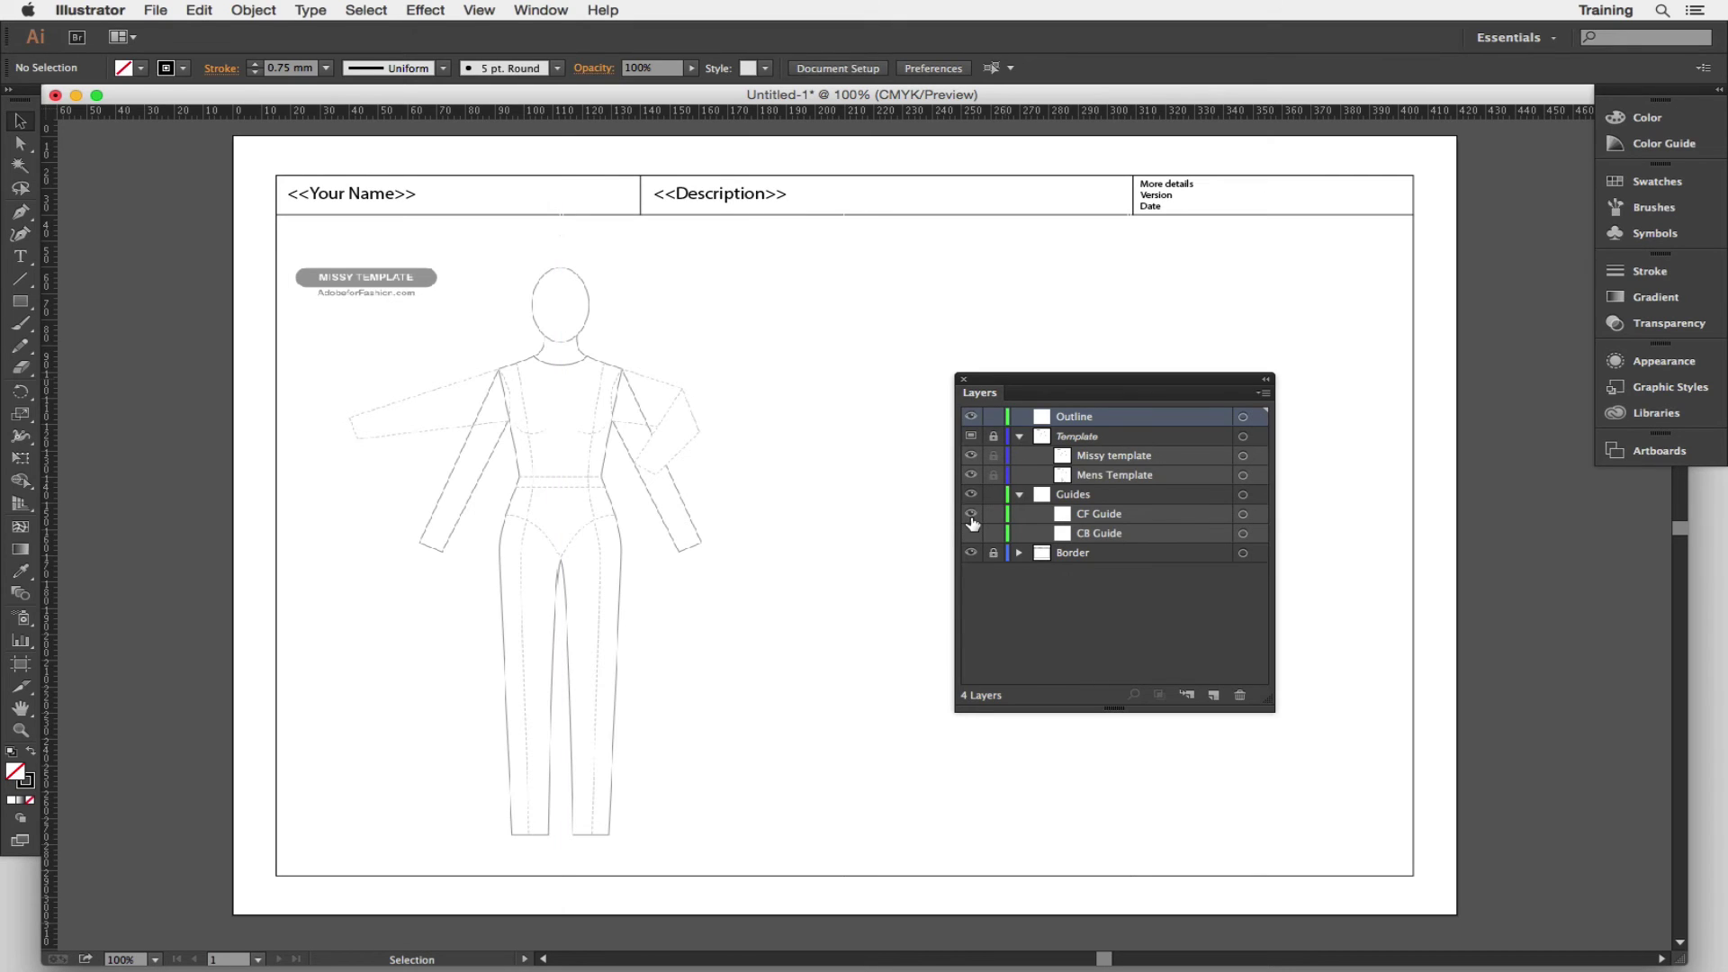
pyautogui.click(971, 534)
pyautogui.click(972, 515)
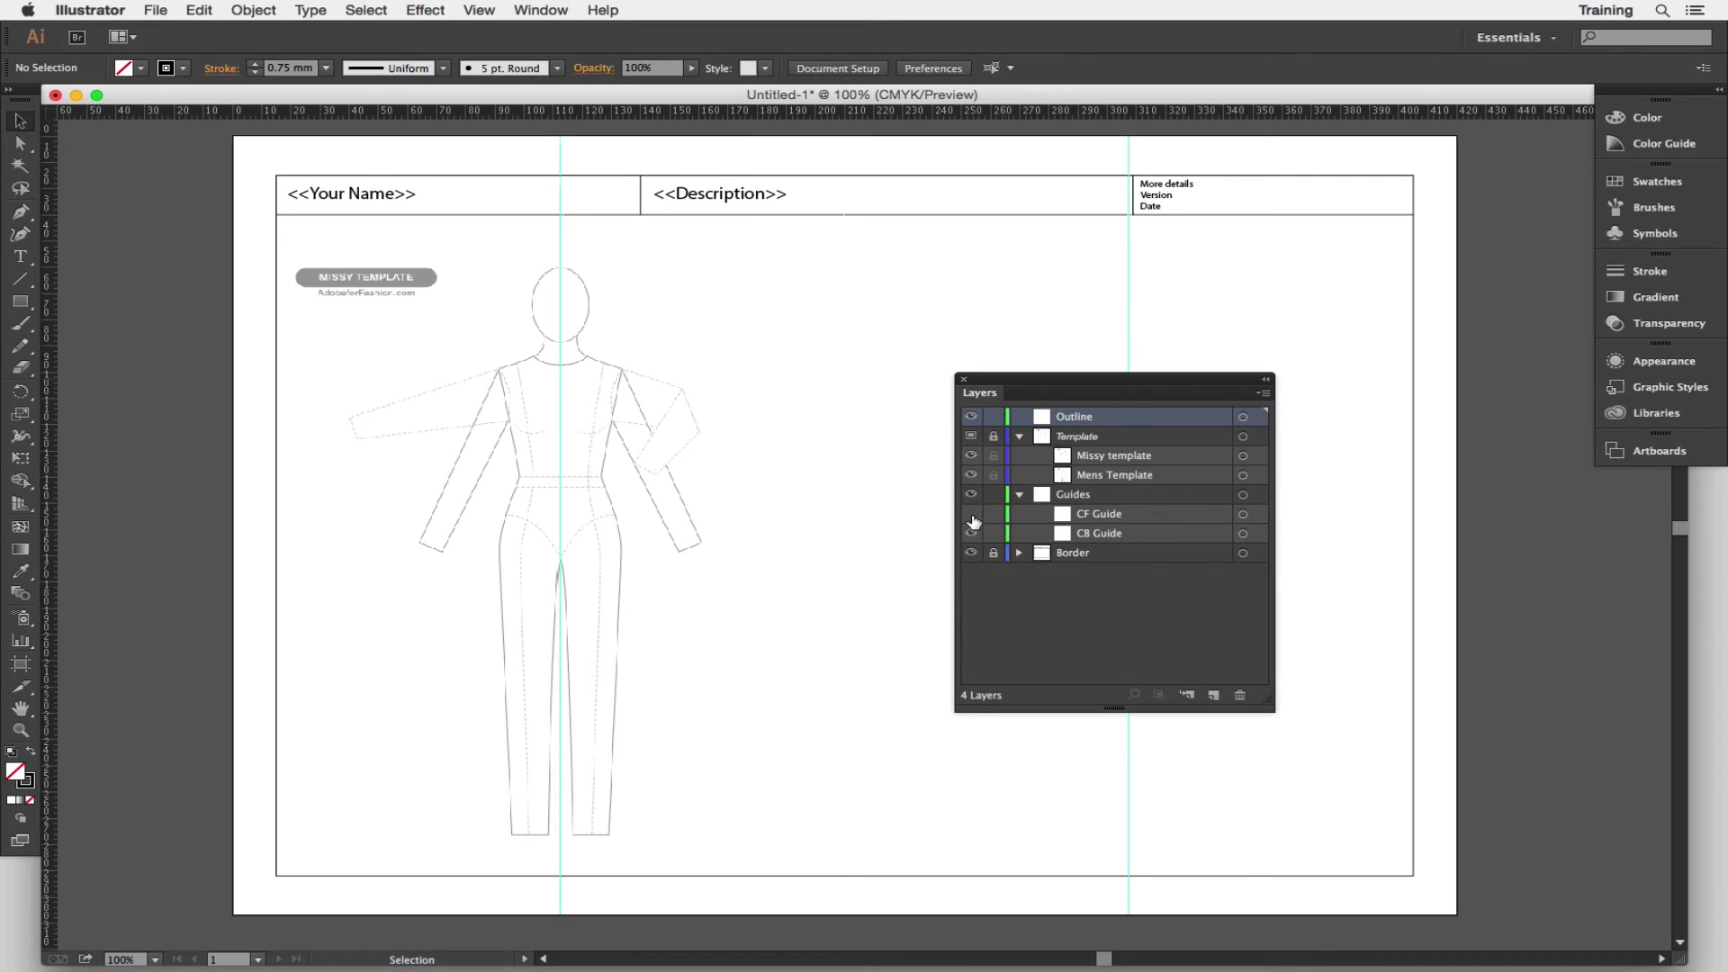
pyautogui.click(971, 515)
pyautogui.click(971, 535)
pyautogui.click(971, 534)
# - Fold up the Guides layer, then remove the lock from the Template layer and its two sublayers
pyautogui.click(1020, 497)
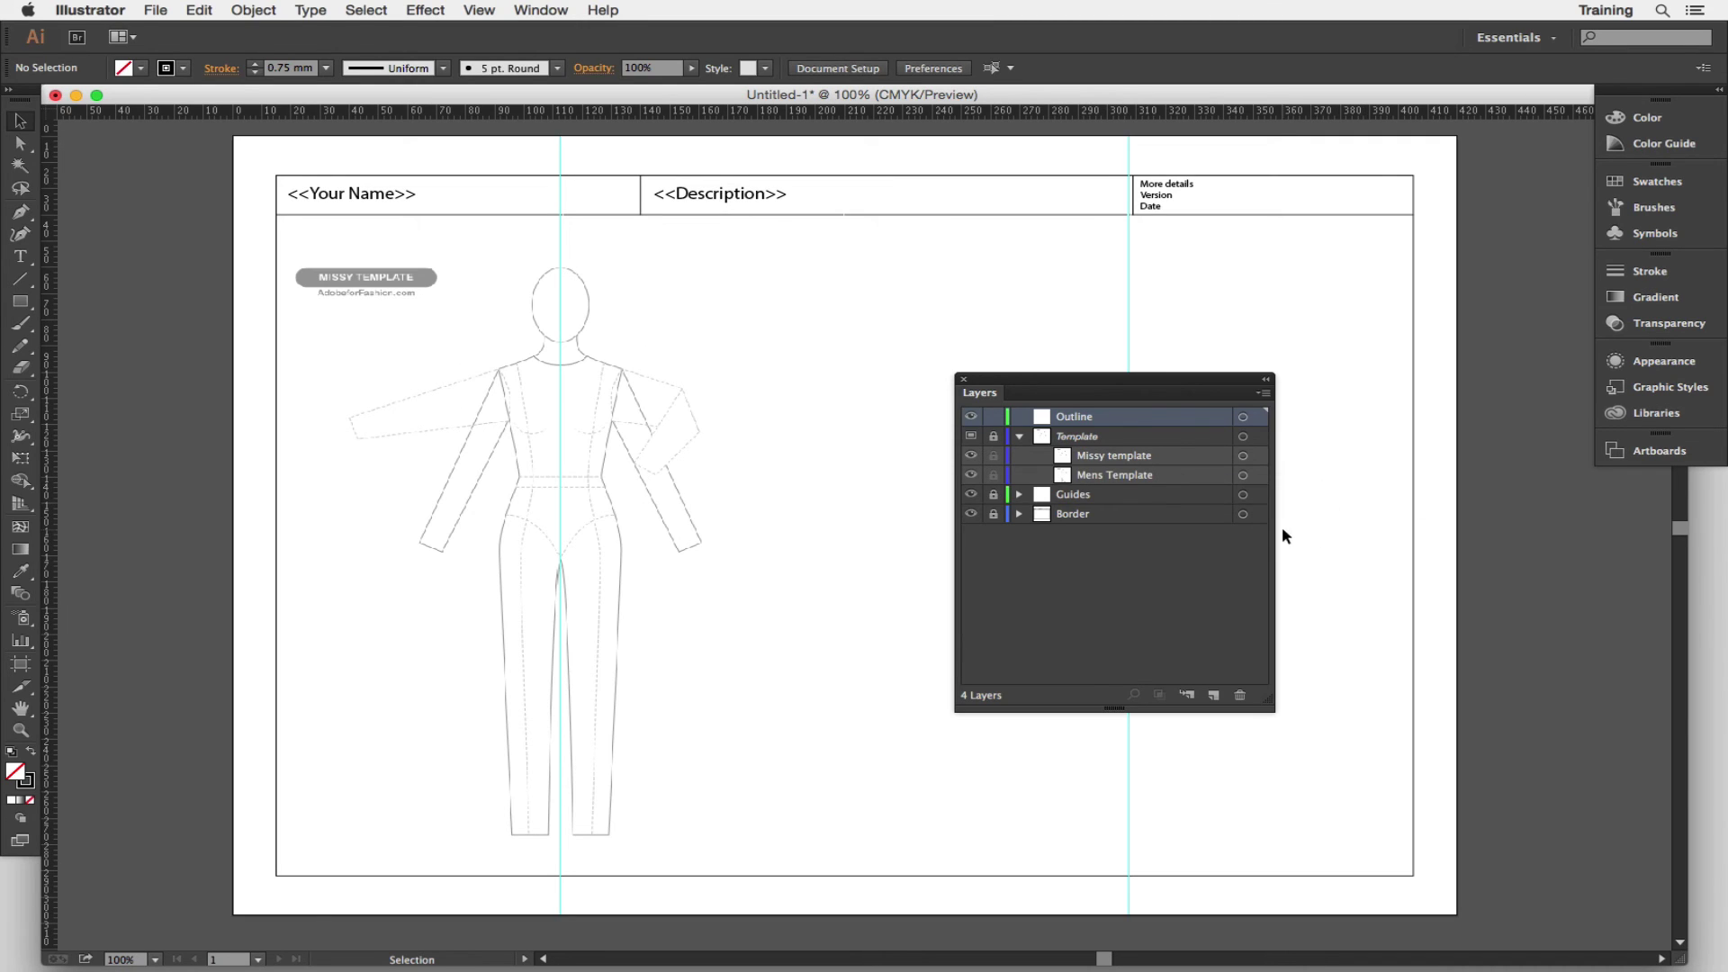
pyautogui.click(994, 437)
# - Hide Missy template and make Mens Template visible so only the male figure shows
pyautogui.click(971, 460)
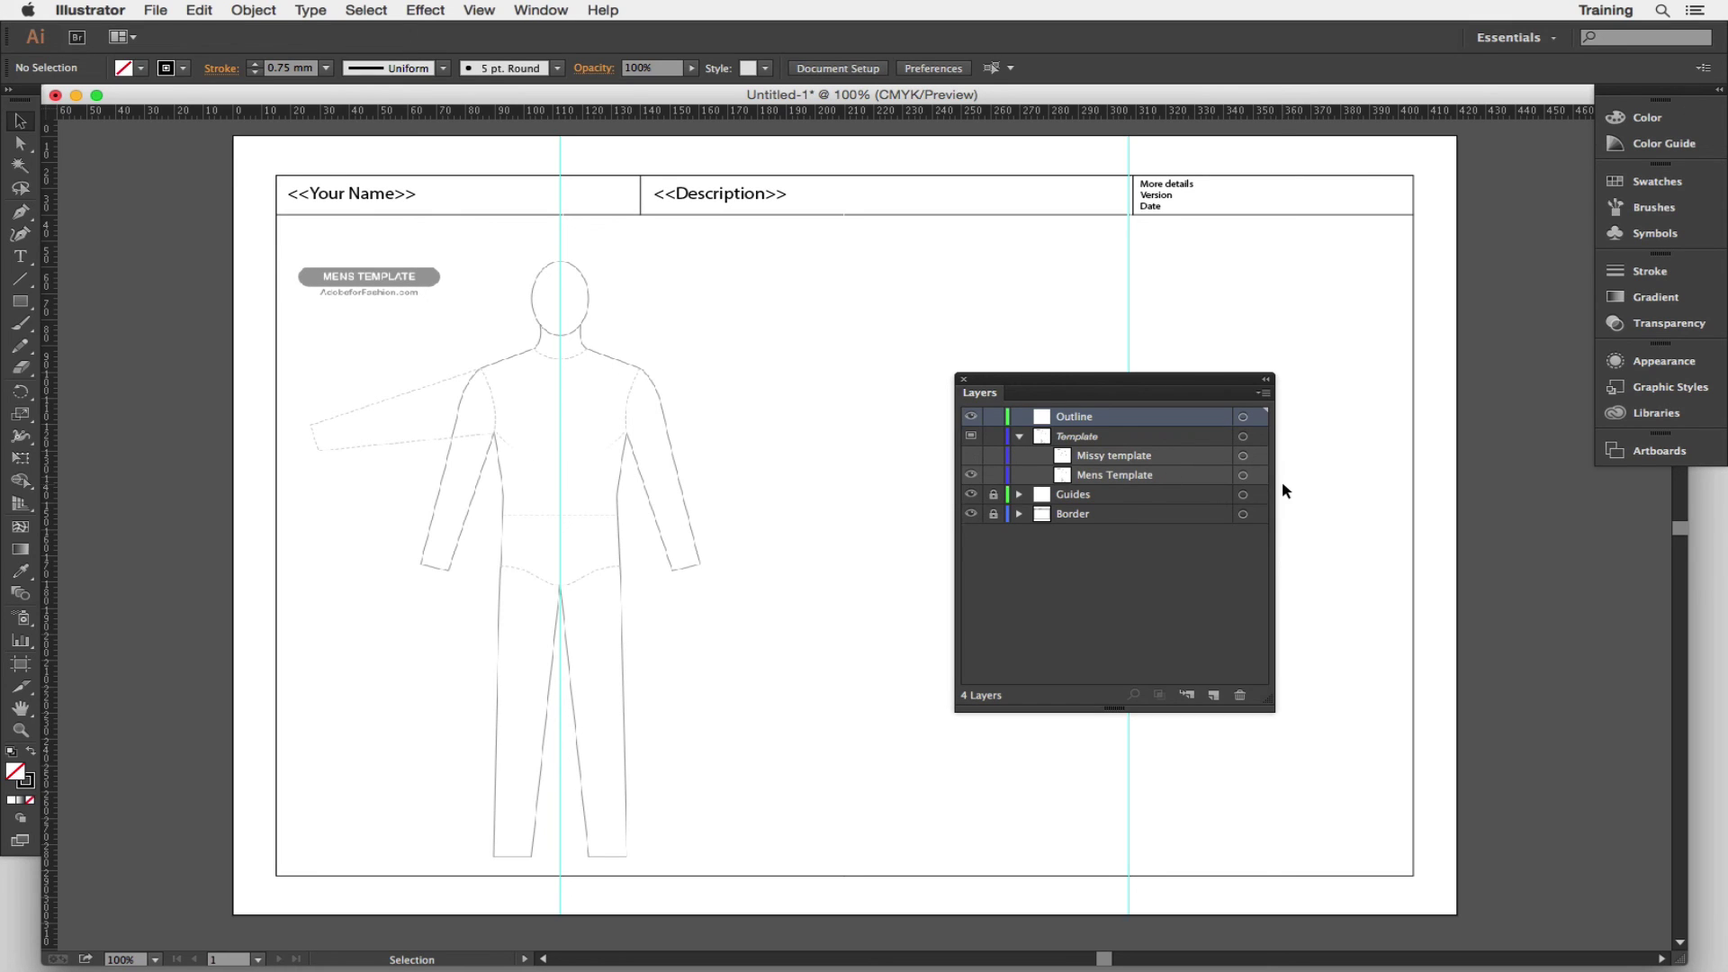
pyautogui.click(971, 477)
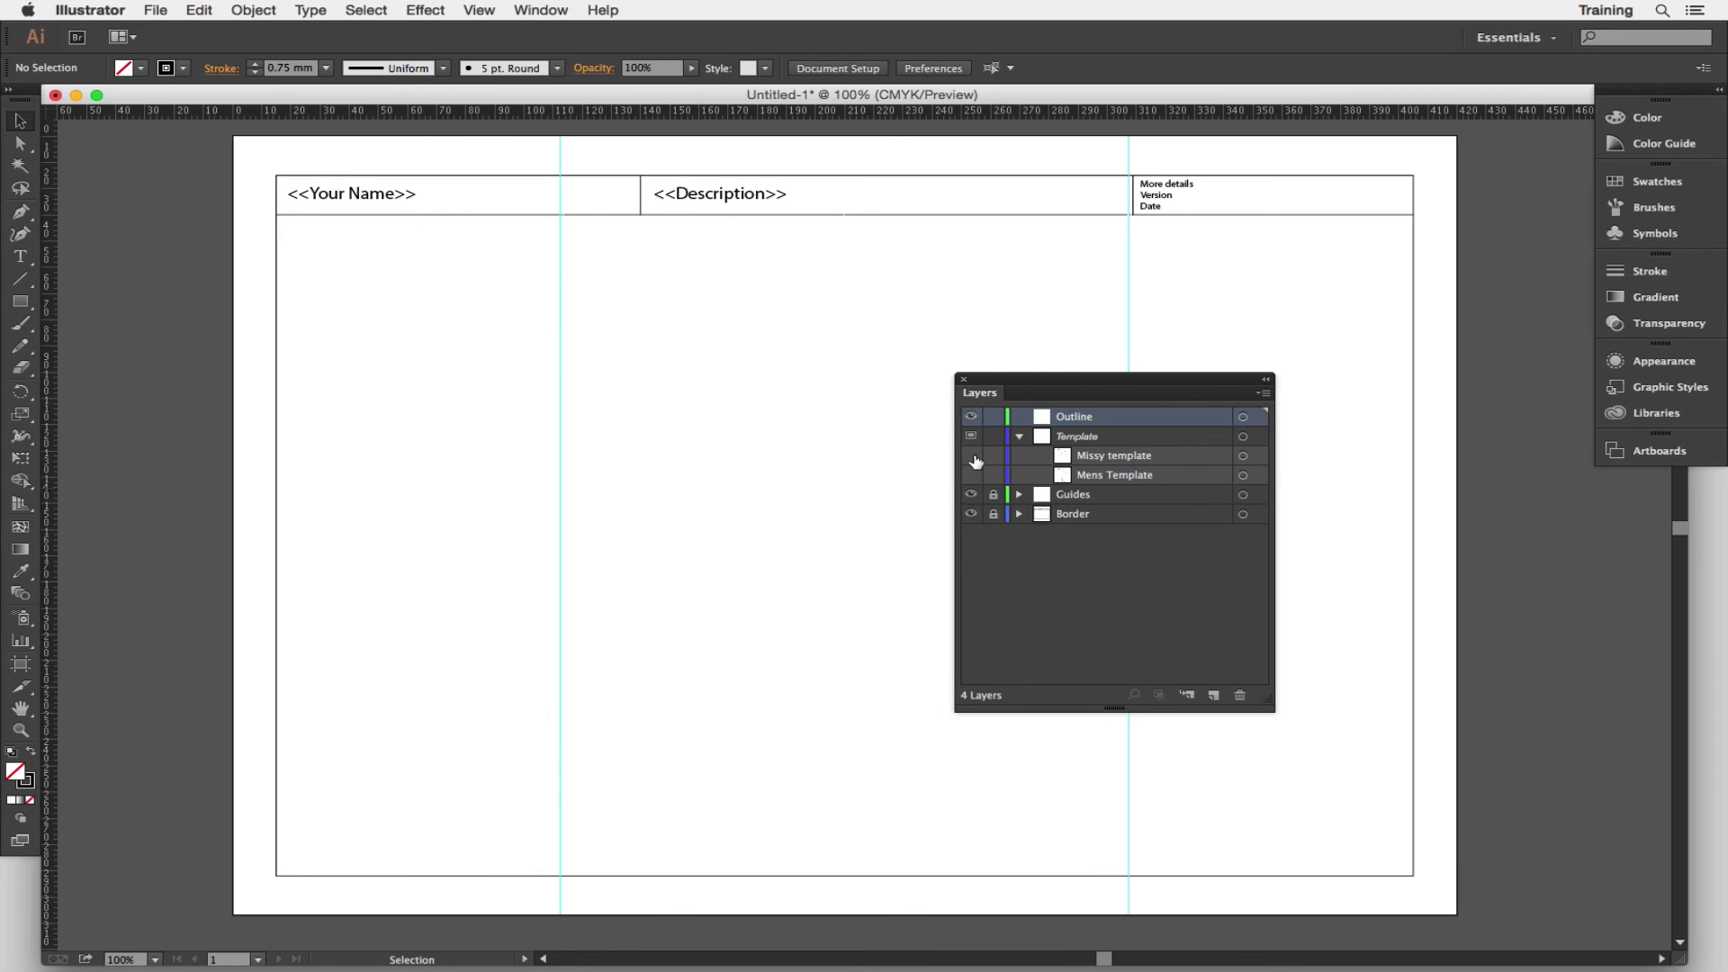
pyautogui.click(971, 456)
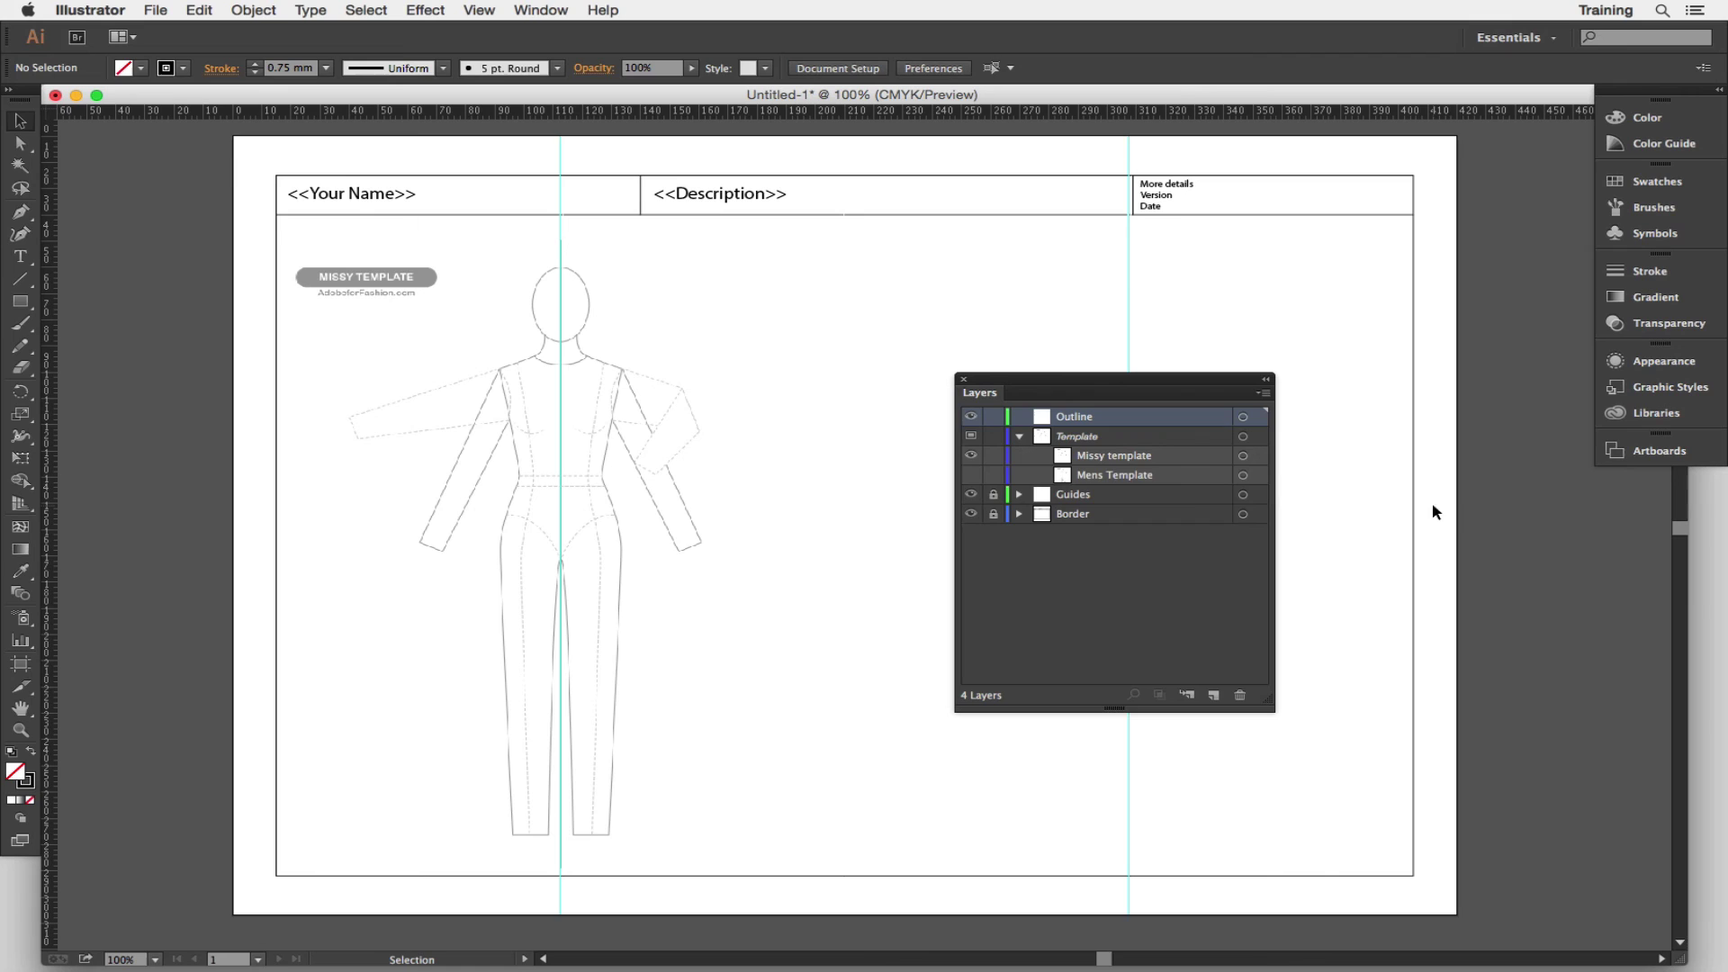
pyautogui.click(971, 456)
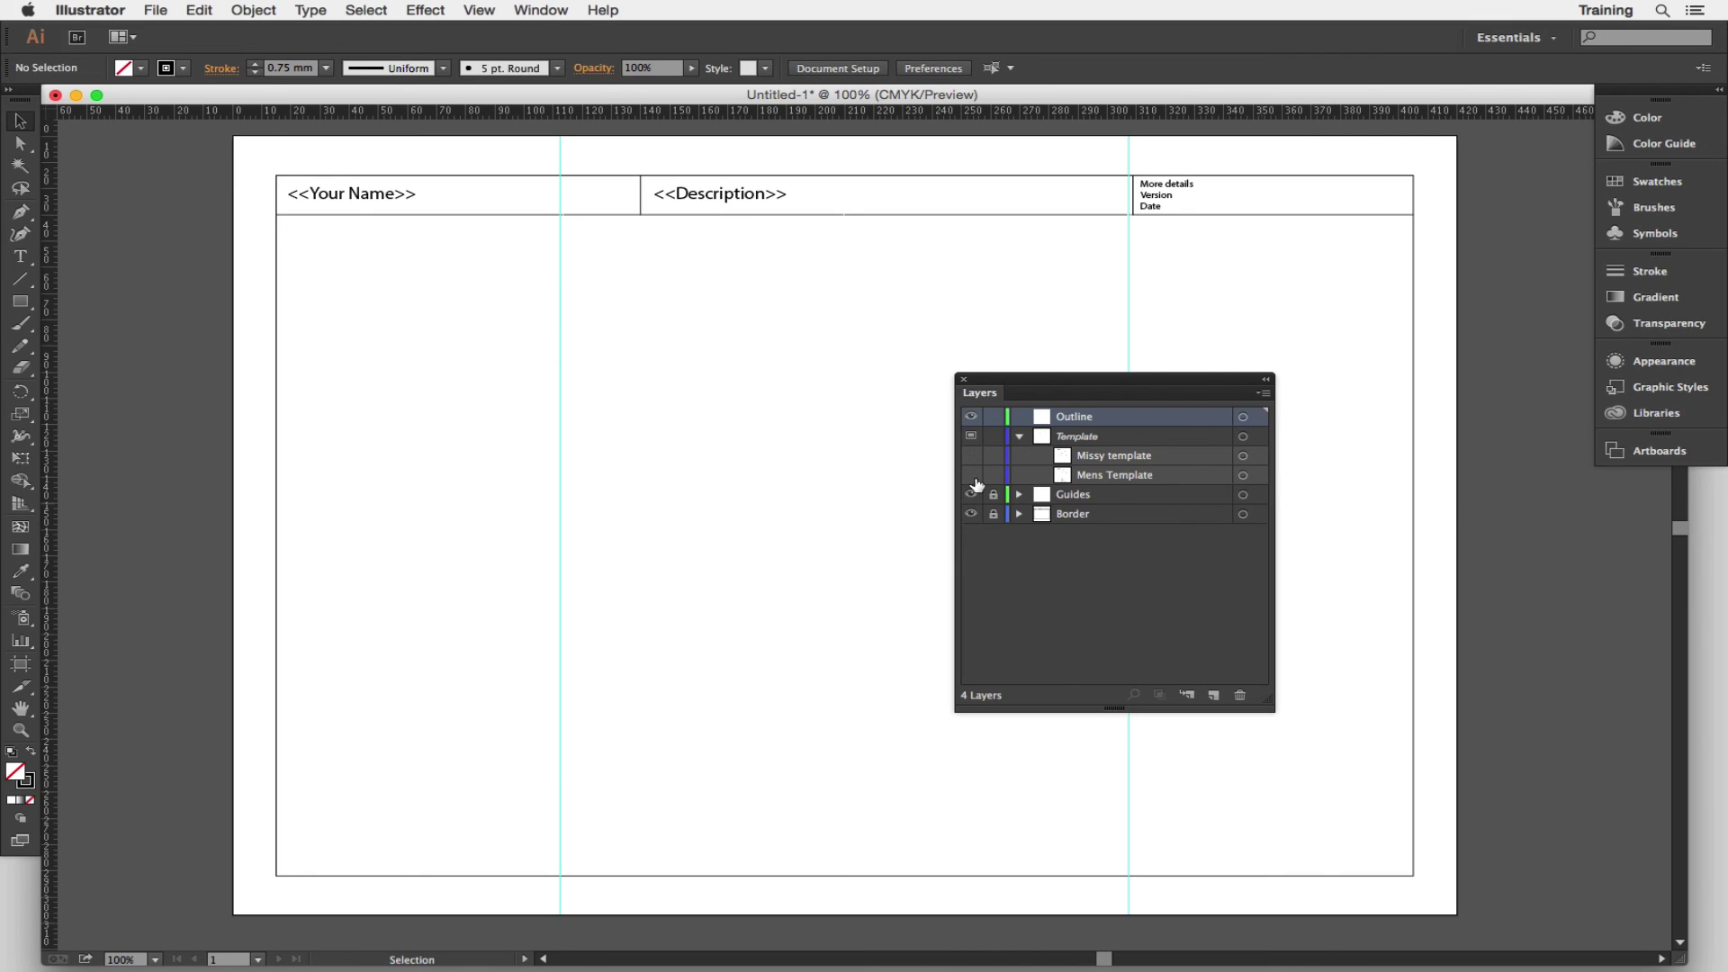
pyautogui.click(972, 475)
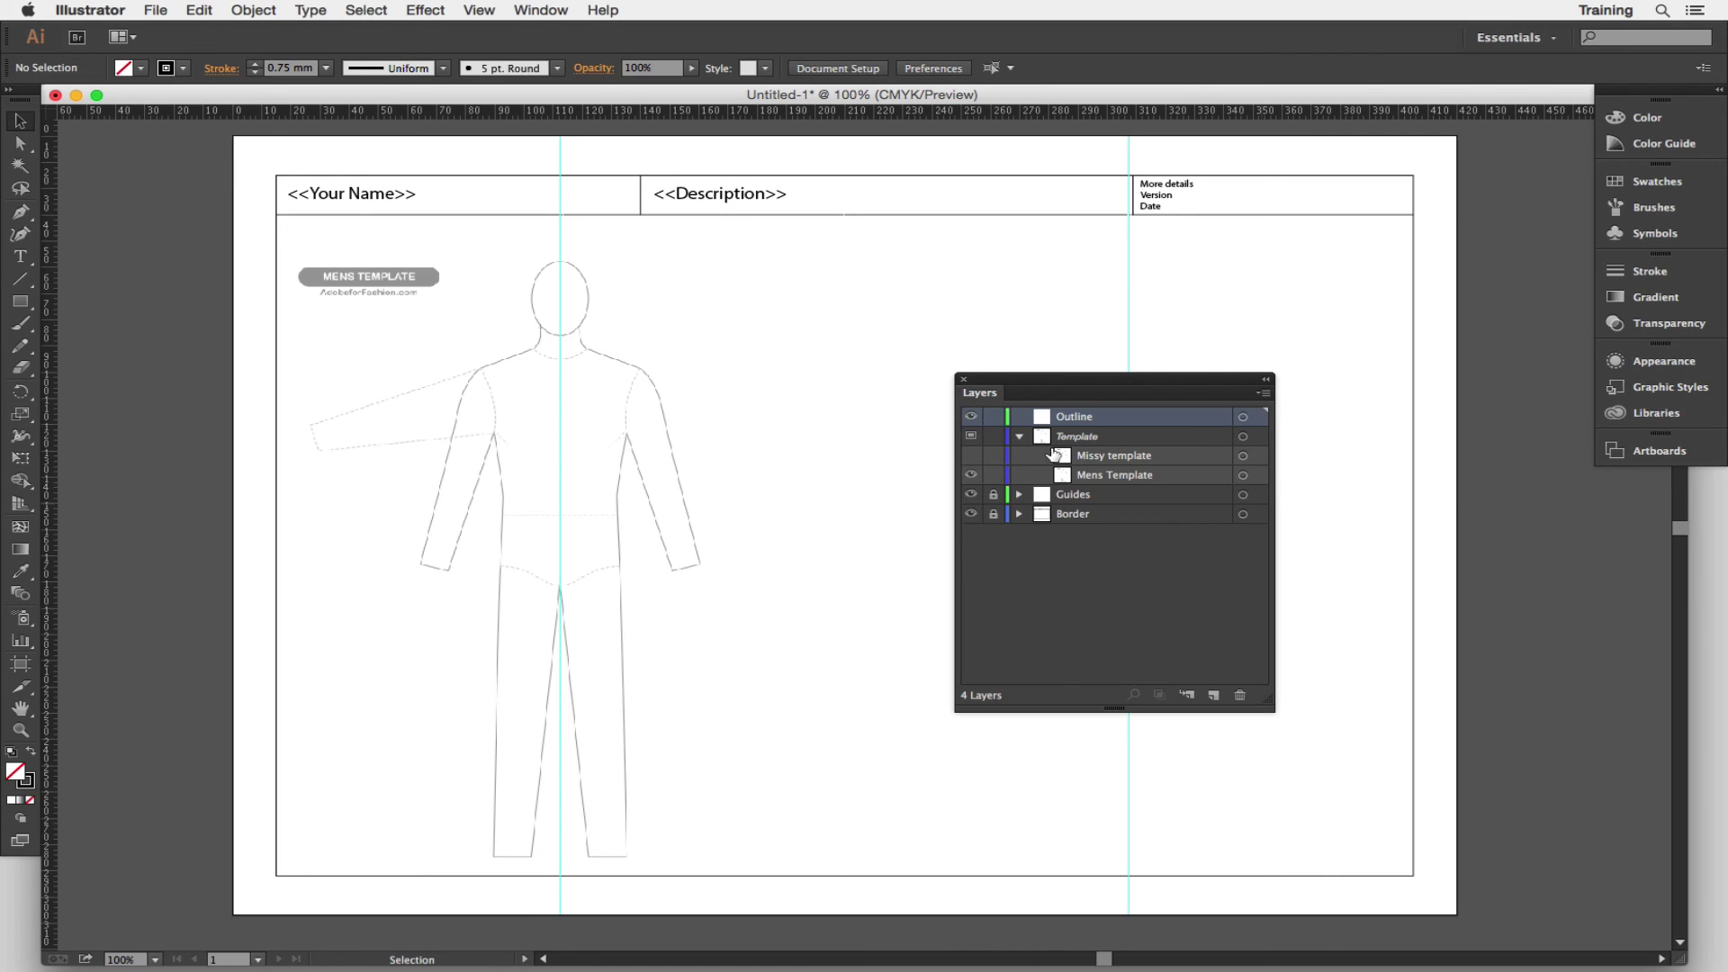
# - Lock the Template layer and collapse it in the Layers panel, leaving four top-level layers
pyautogui.click(995, 437)
pyautogui.click(1020, 438)
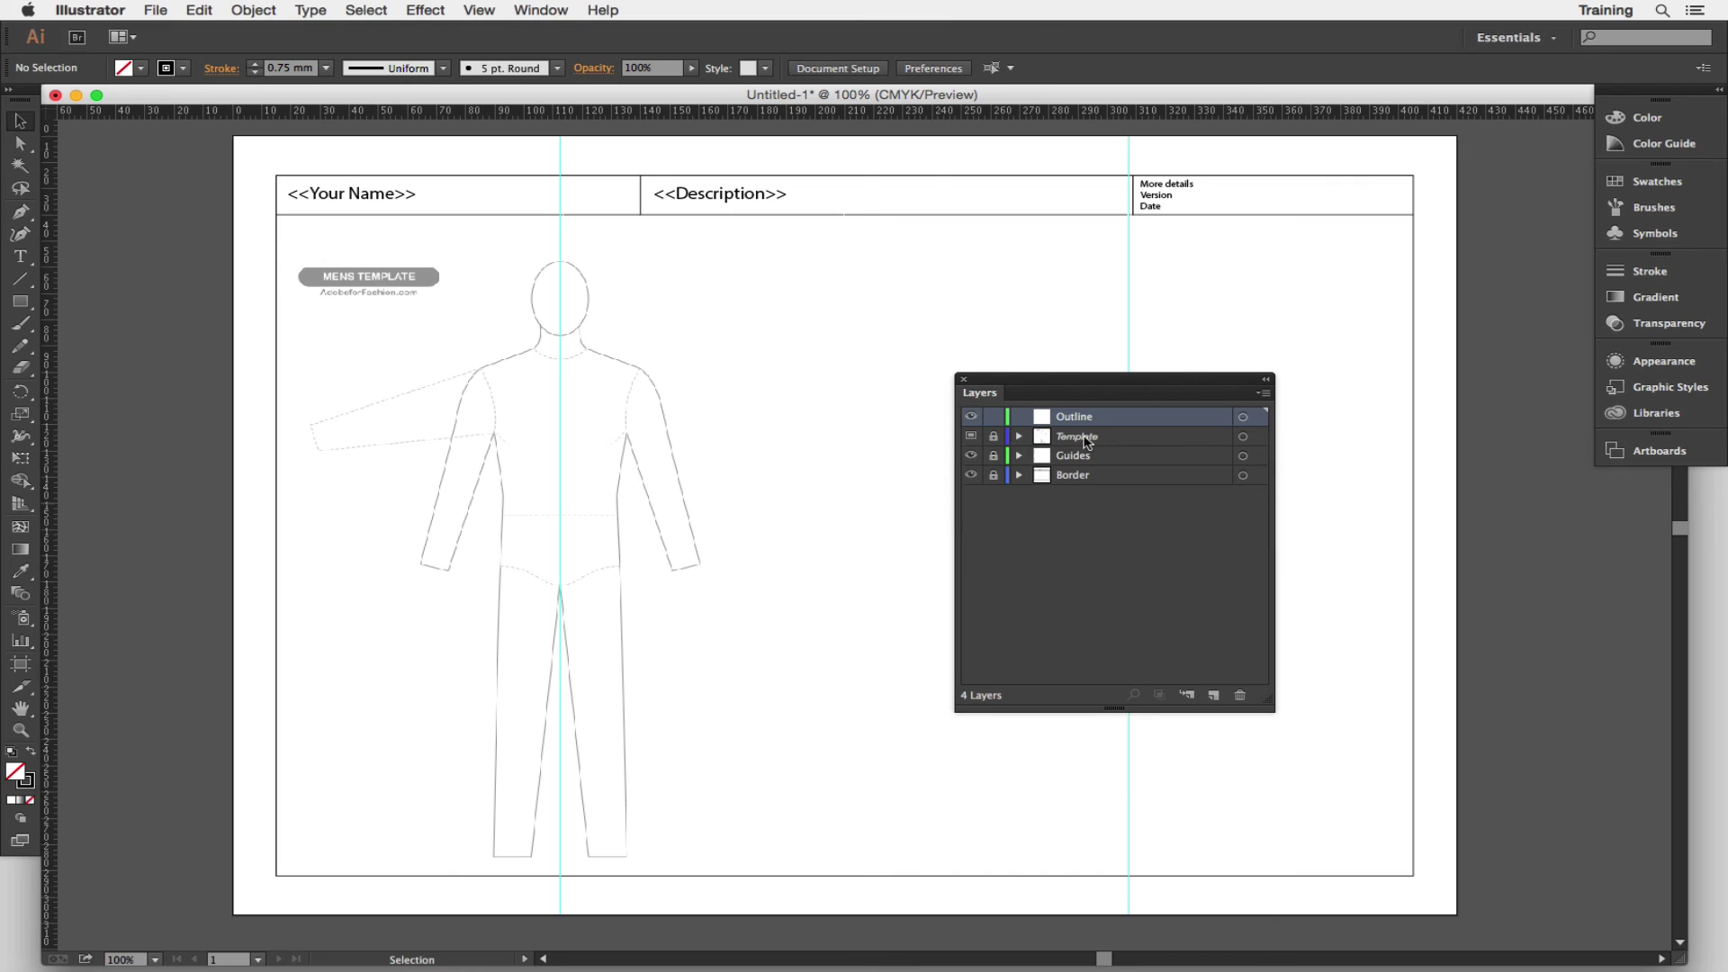